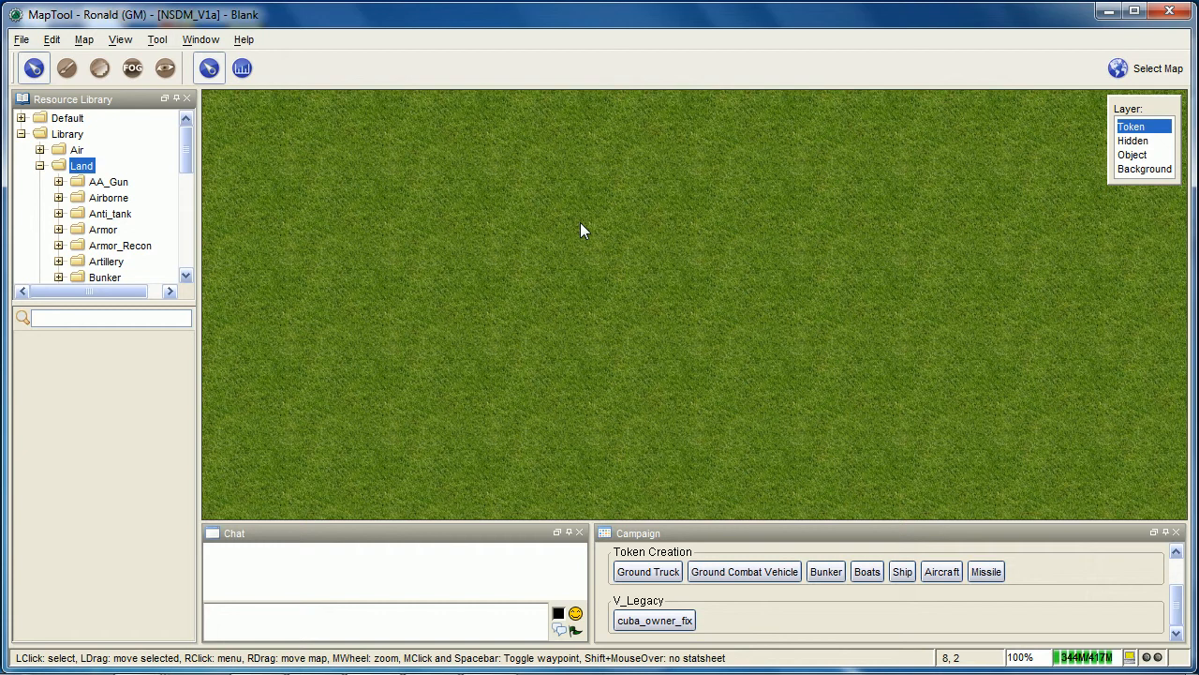
# Open the campaign properties and examine the Light definitions and the flag states, including the Green state's nationality group
pyautogui.click(51, 39)
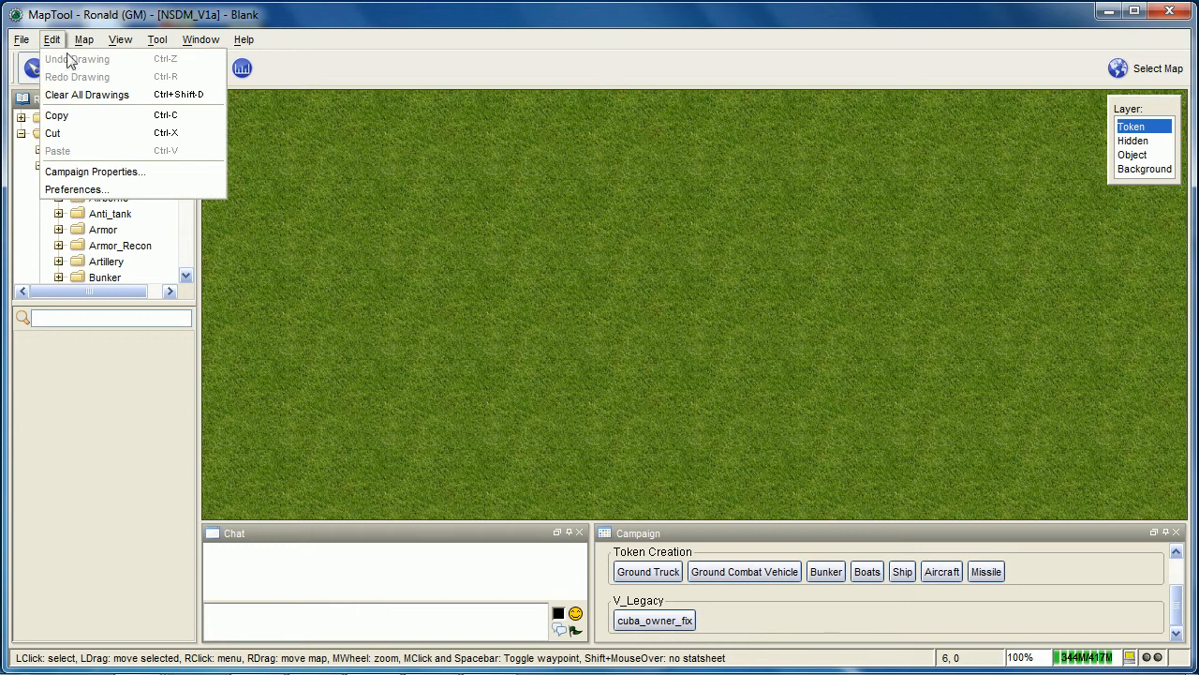
pyautogui.click(110, 173)
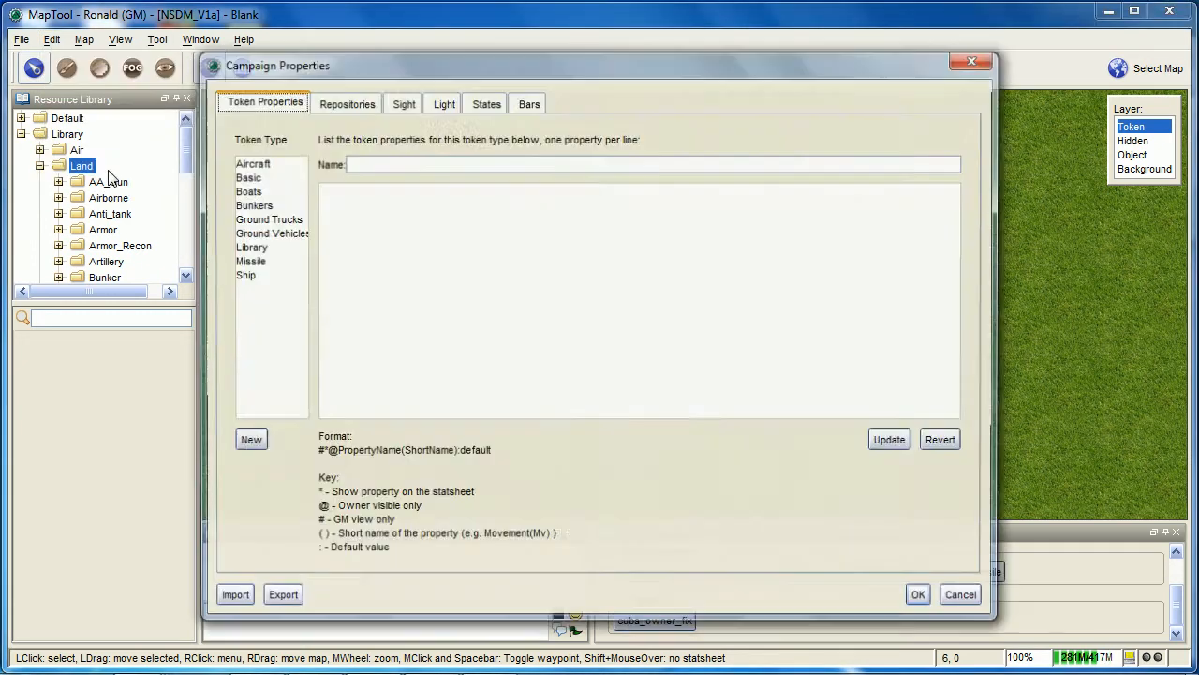
pyautogui.click(372, 103)
pyautogui.click(436, 103)
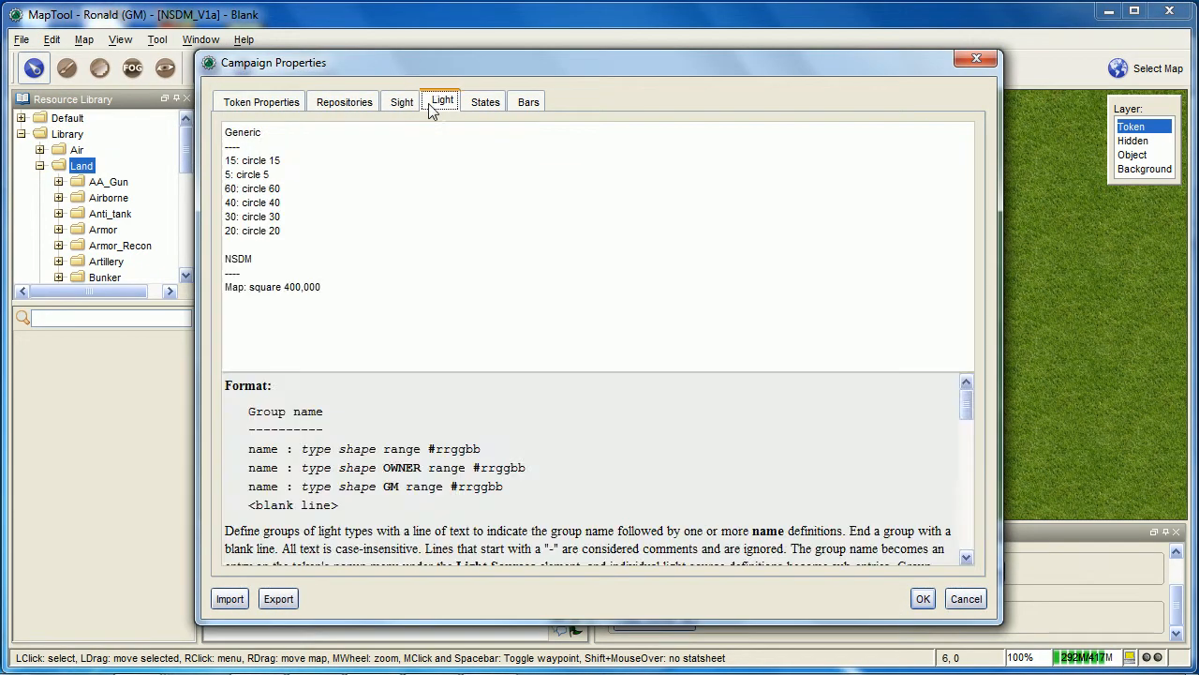
pyautogui.click(478, 102)
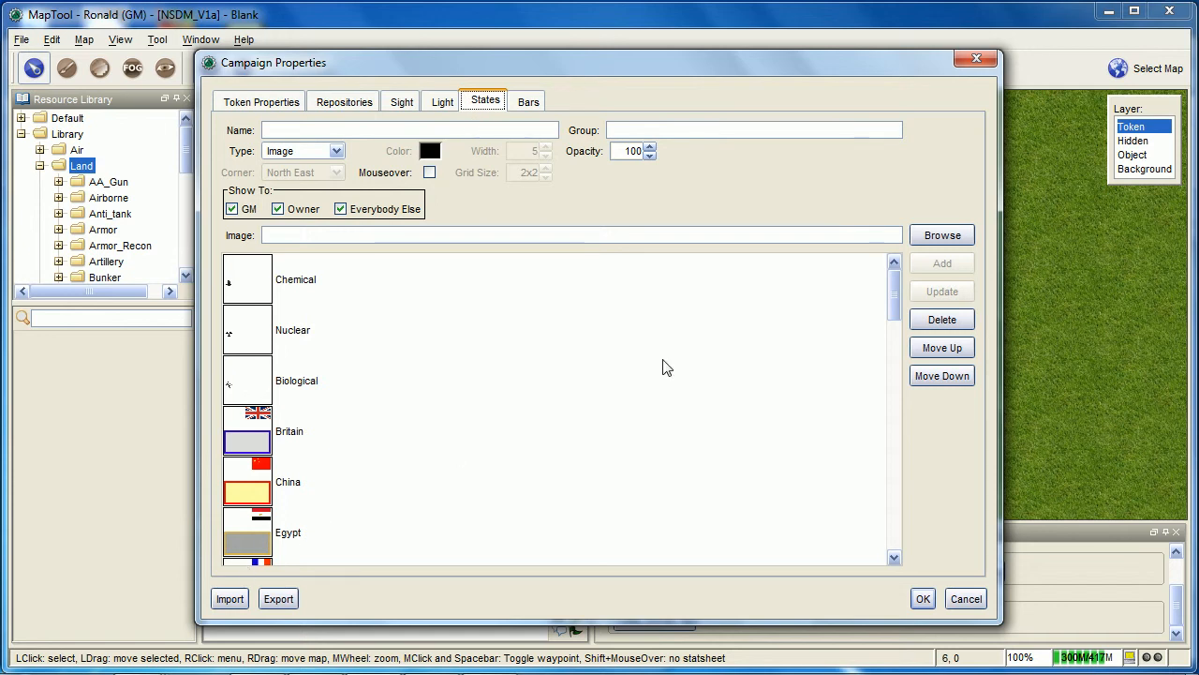
pyautogui.scroll(-5, 471, 403)
pyautogui.scroll(-4, 471, 403)
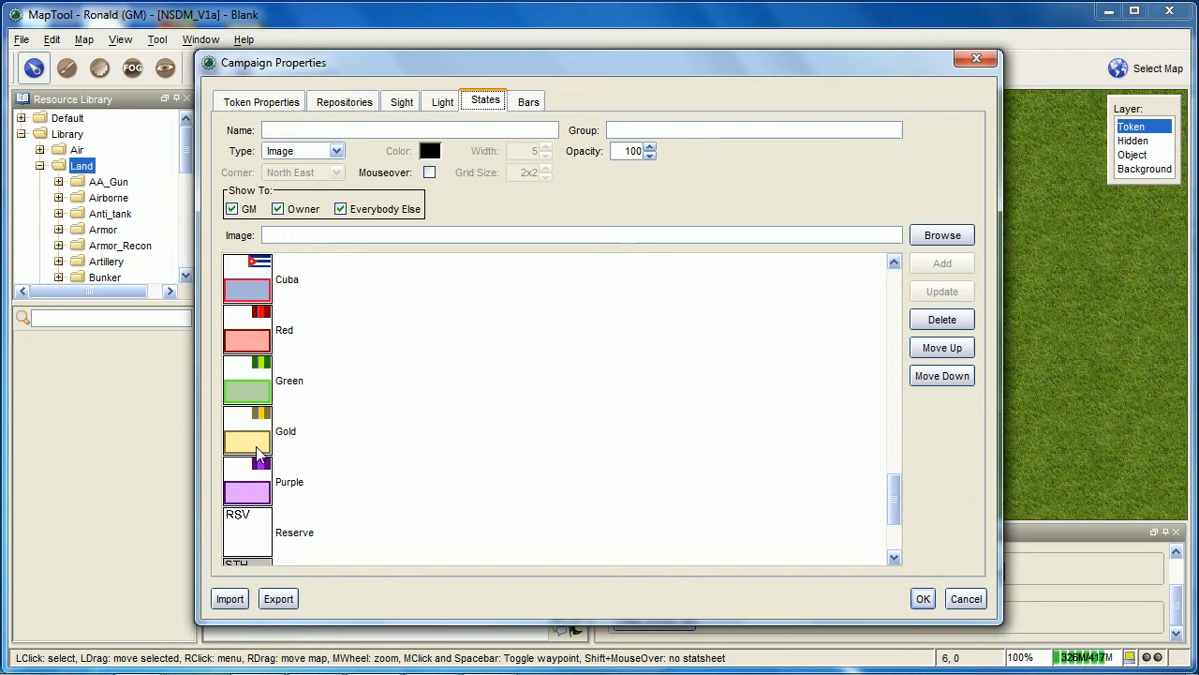
pyautogui.click(261, 383)
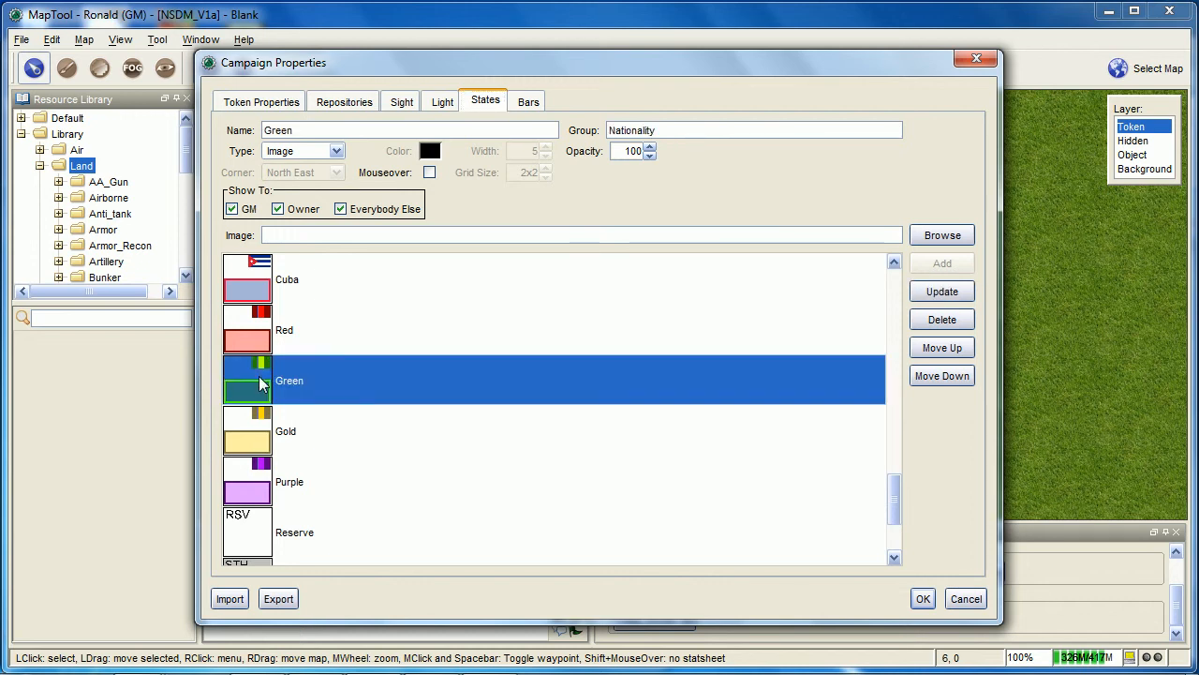
pyautogui.moveTo(679, 129); pyautogui.dragTo(710, 129)
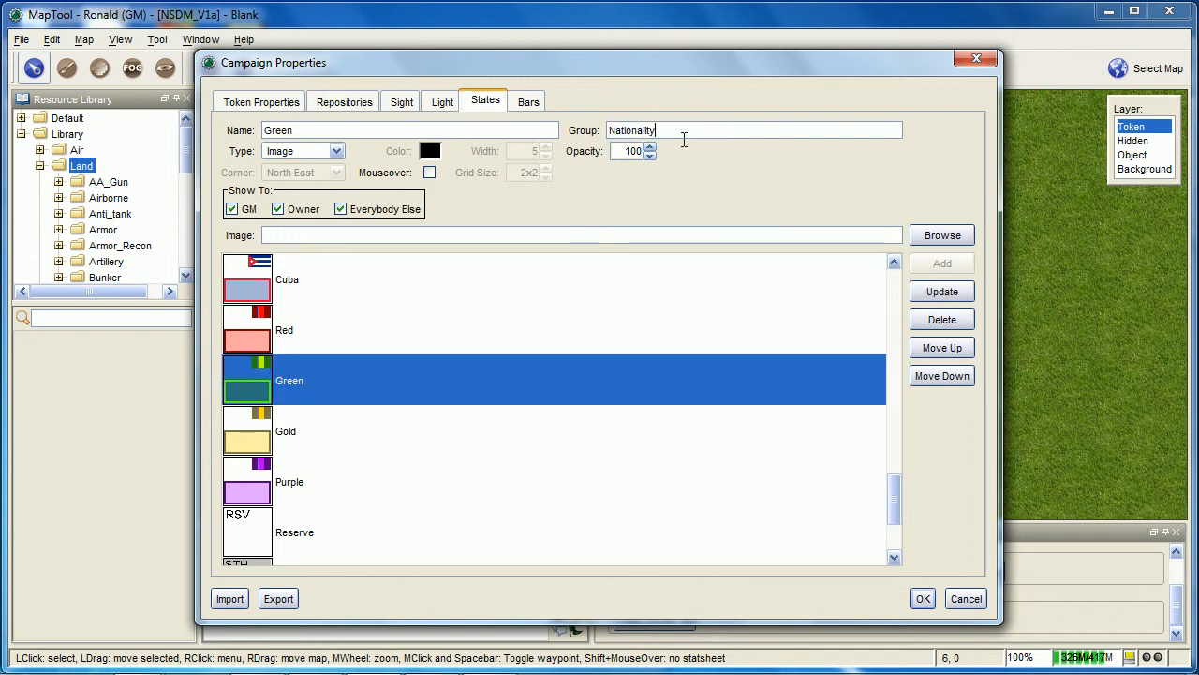
# Import the NSDM_flags_v1b.mtprops file into the campaign properties and accept the changes
pyautogui.click(234, 599)
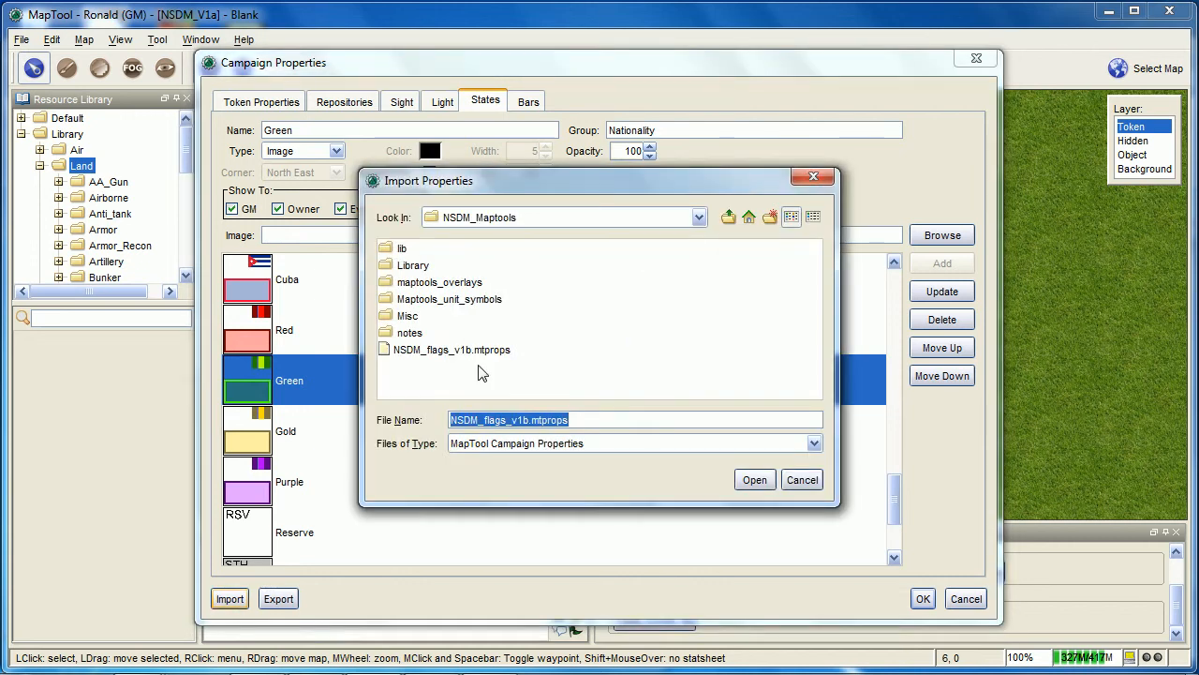
pyautogui.click(443, 349)
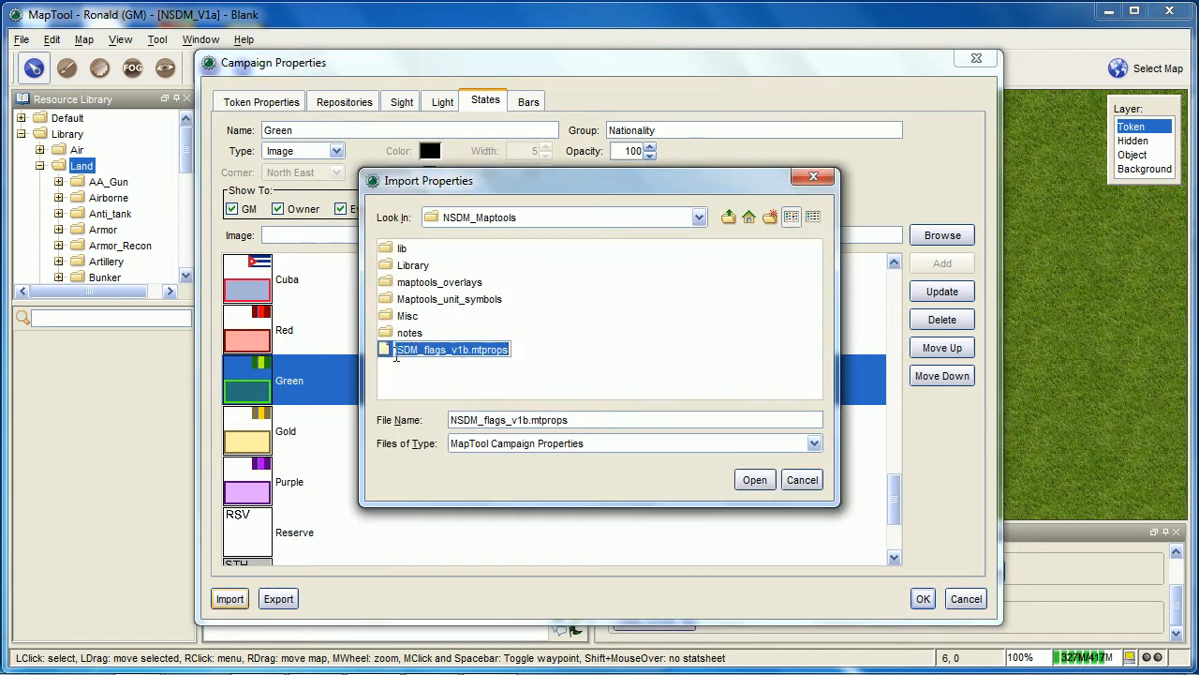
pyautogui.click(755, 480)
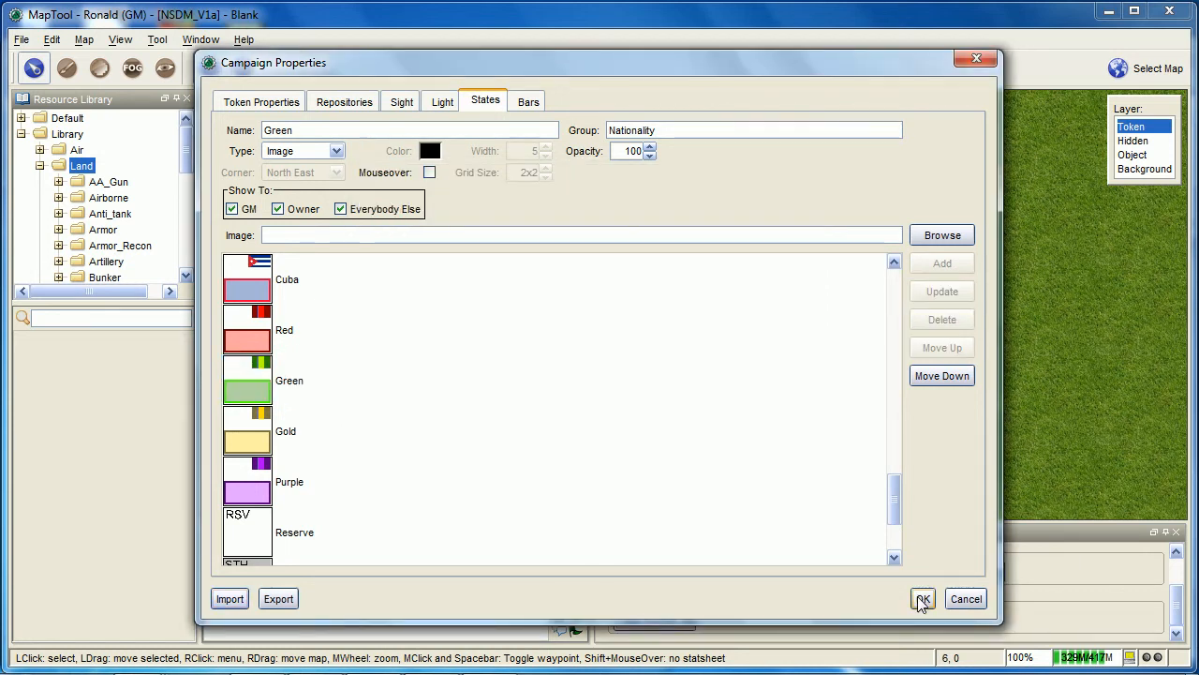
pyautogui.click(286, 402)
pyautogui.click(283, 429)
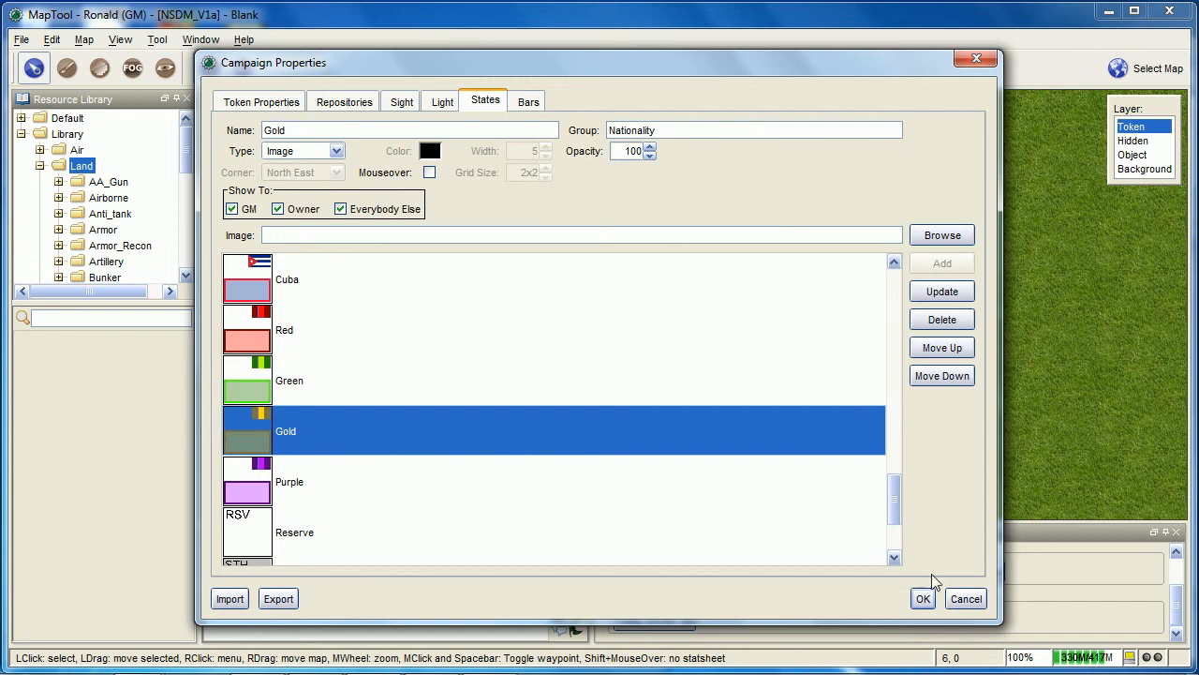
pyautogui.click(925, 598)
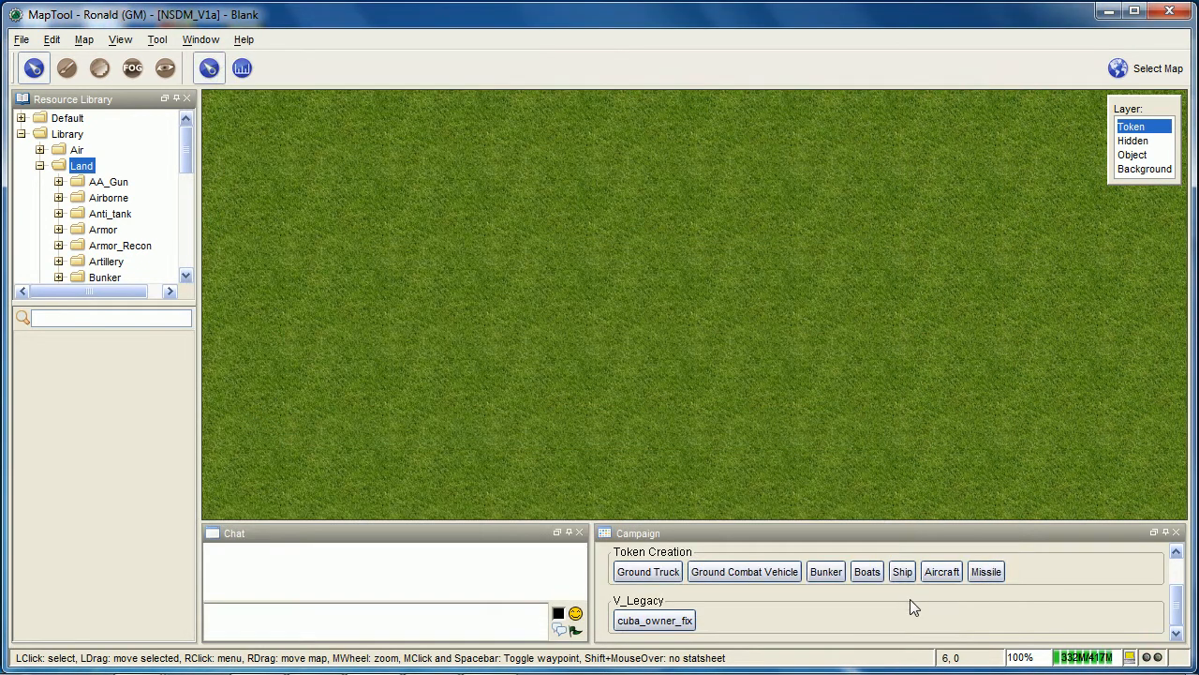
# Clear all existing macros from the Campaign macro panel
pyautogui.scroll(3, 1121, 607)
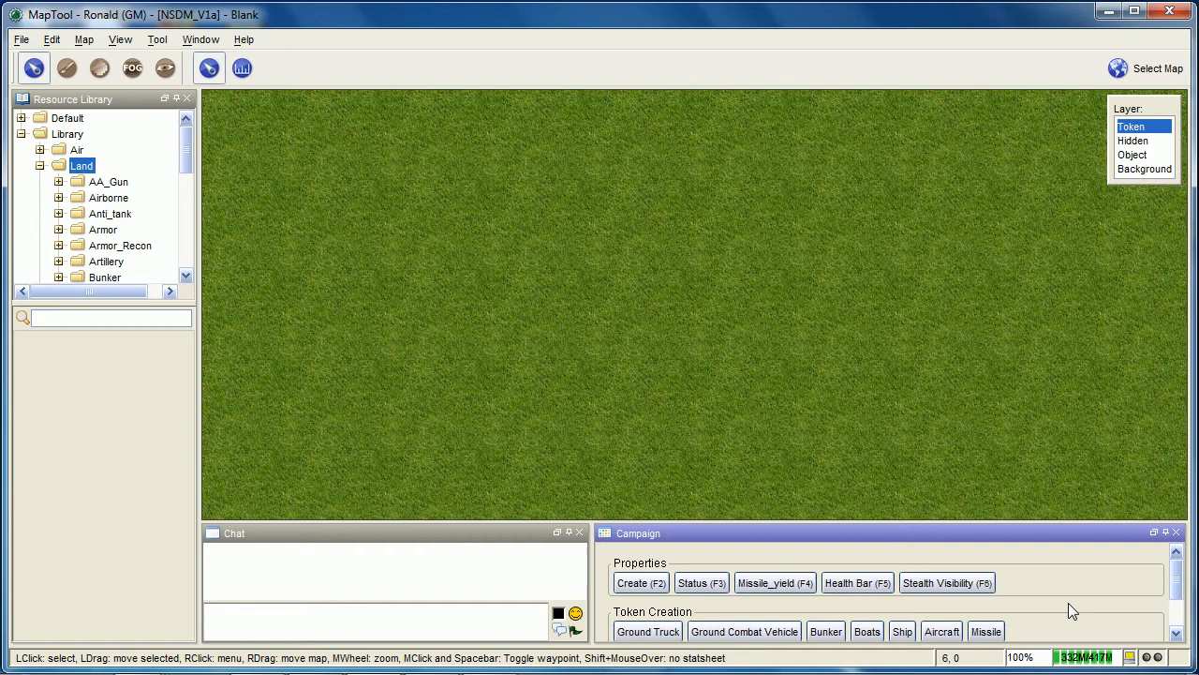
pyautogui.rightClick(1088, 599)
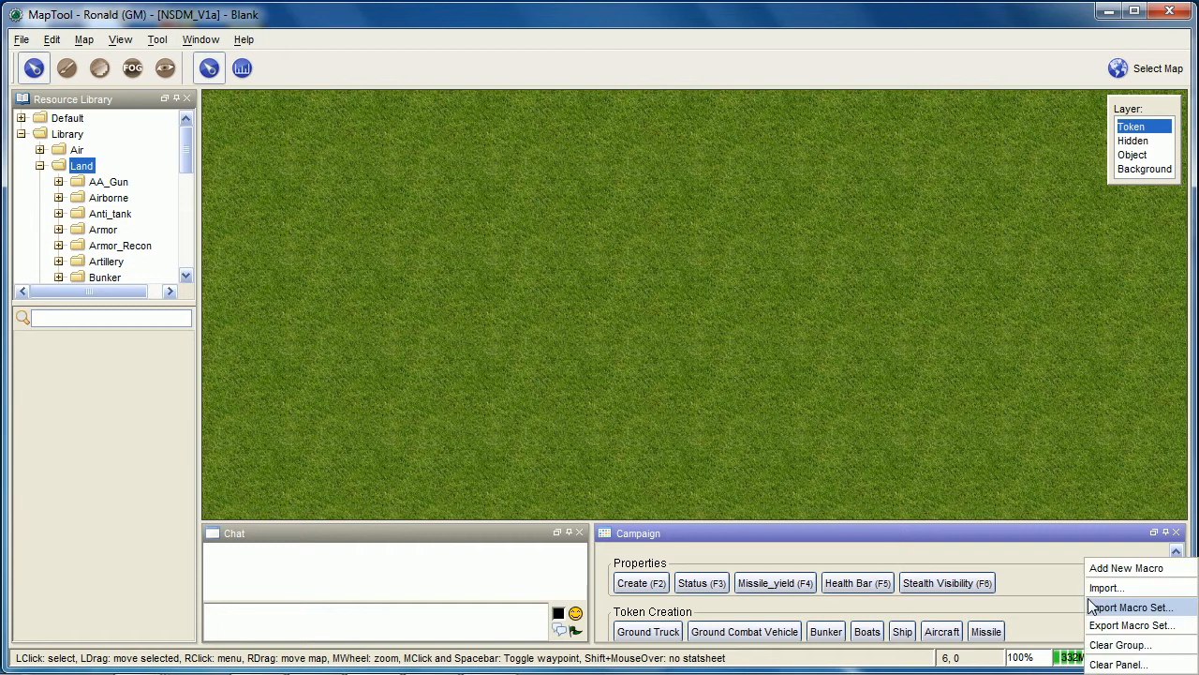
pyautogui.click(1117, 665)
pyautogui.click(707, 387)
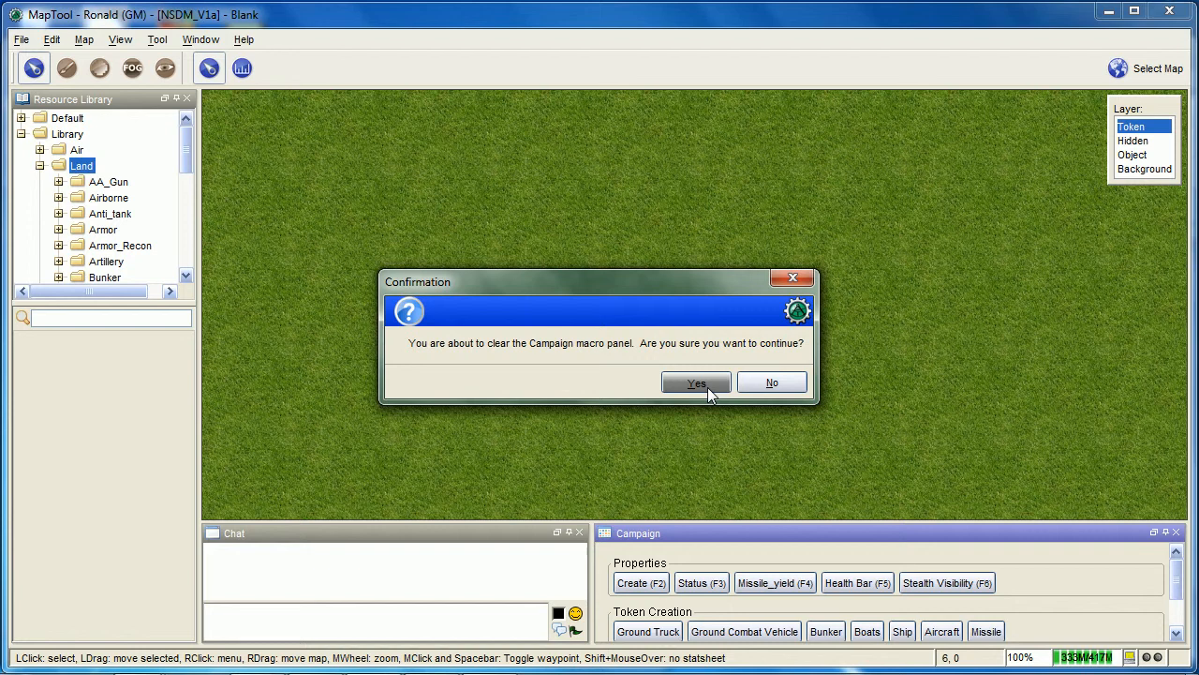
# Import the NSDM_Macros_v1b.mtmacset macro set into the Campaign panel and look over its macro groups
pyautogui.rightClick(737, 582)
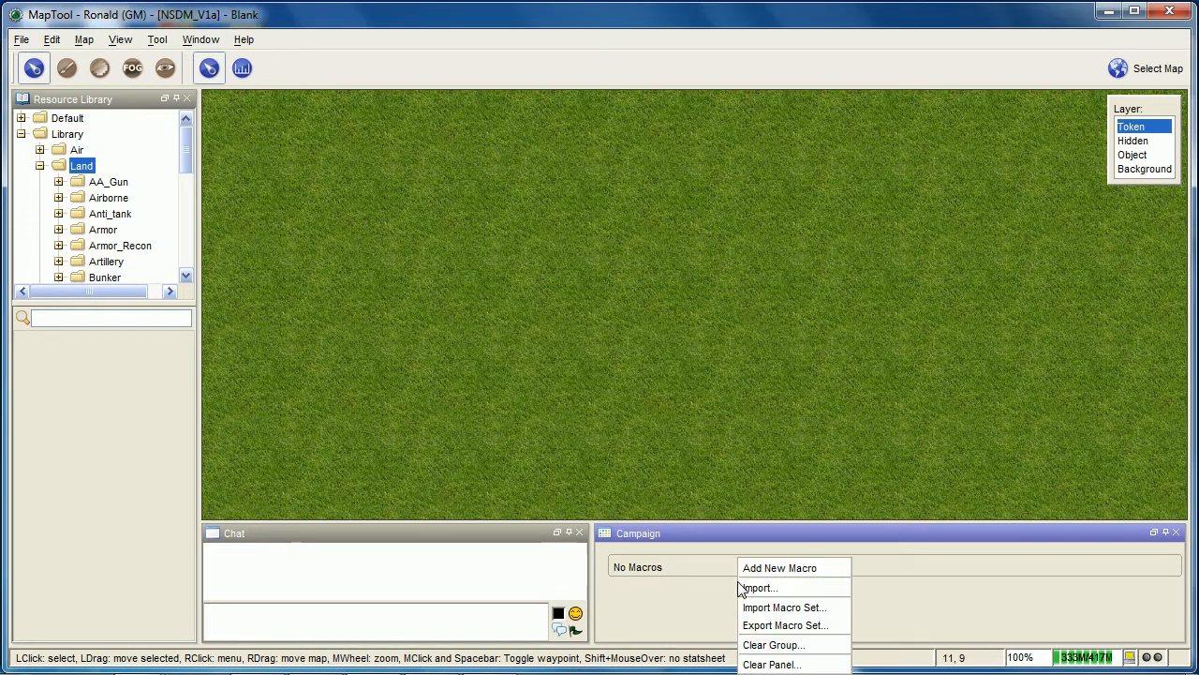
pyautogui.click(774, 611)
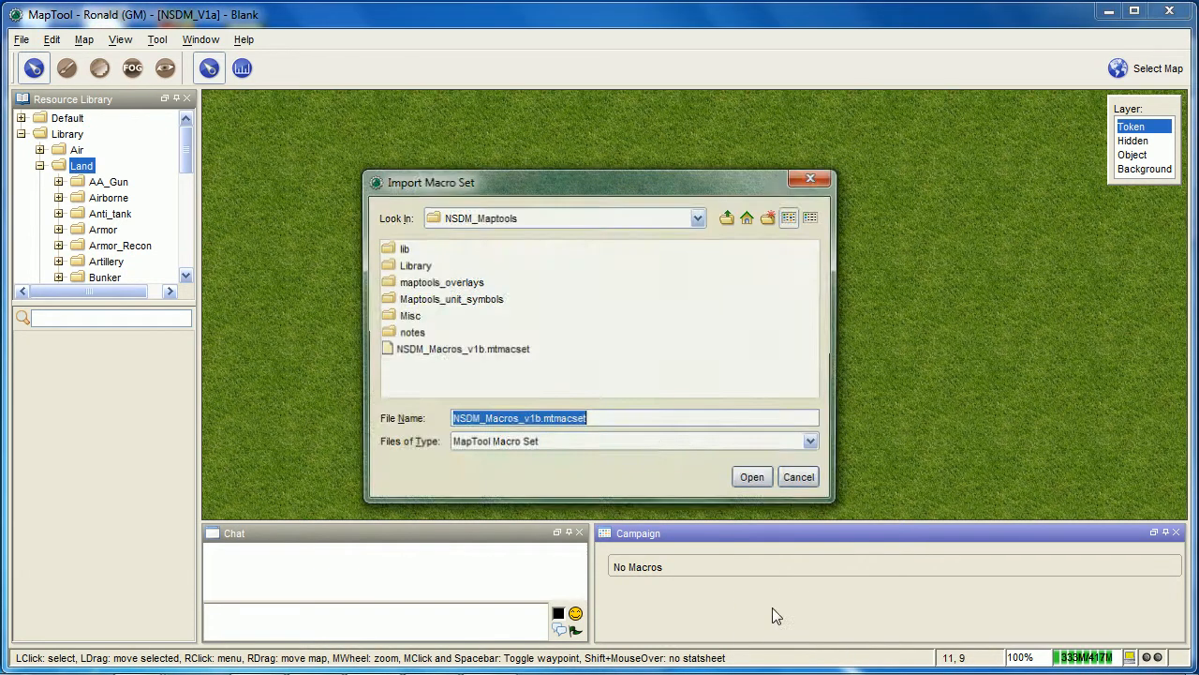
pyautogui.click(440, 349)
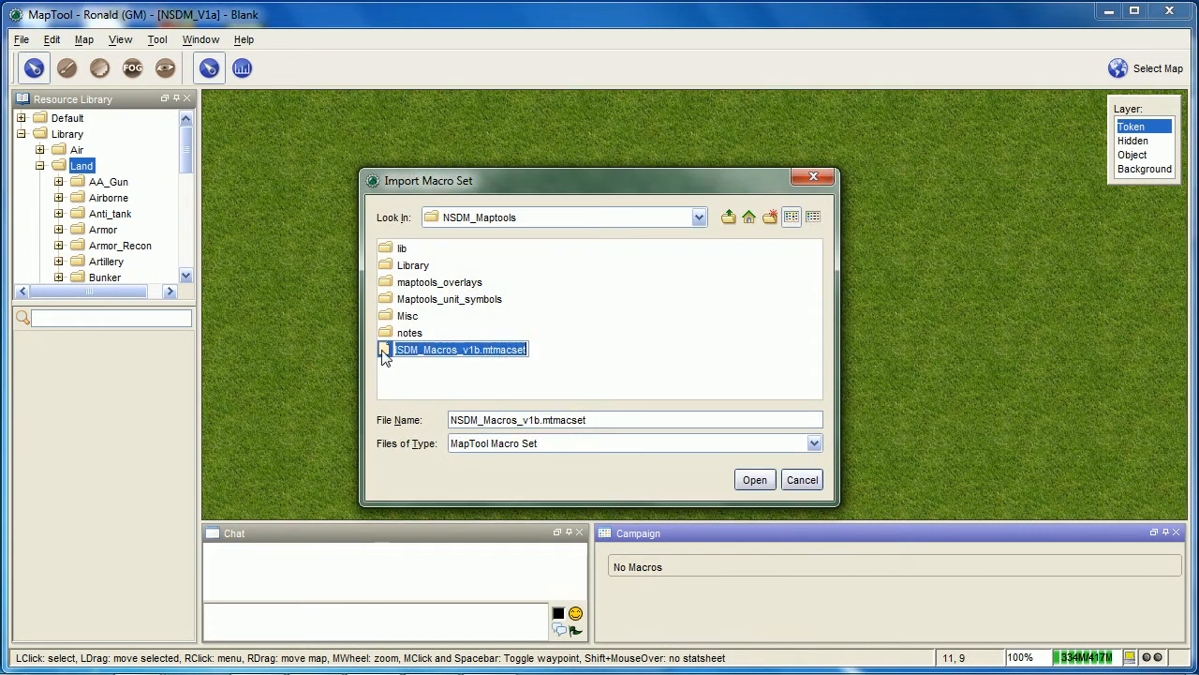
pyautogui.click(756, 480)
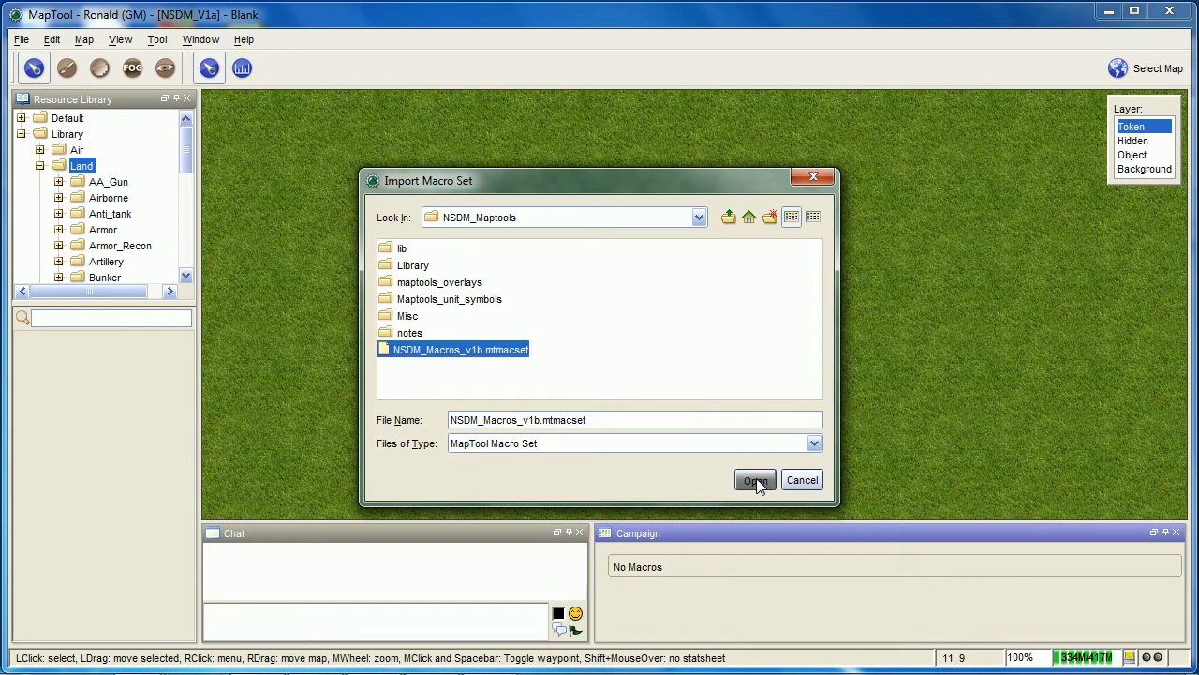
pyautogui.scroll(-3, 1048, 590)
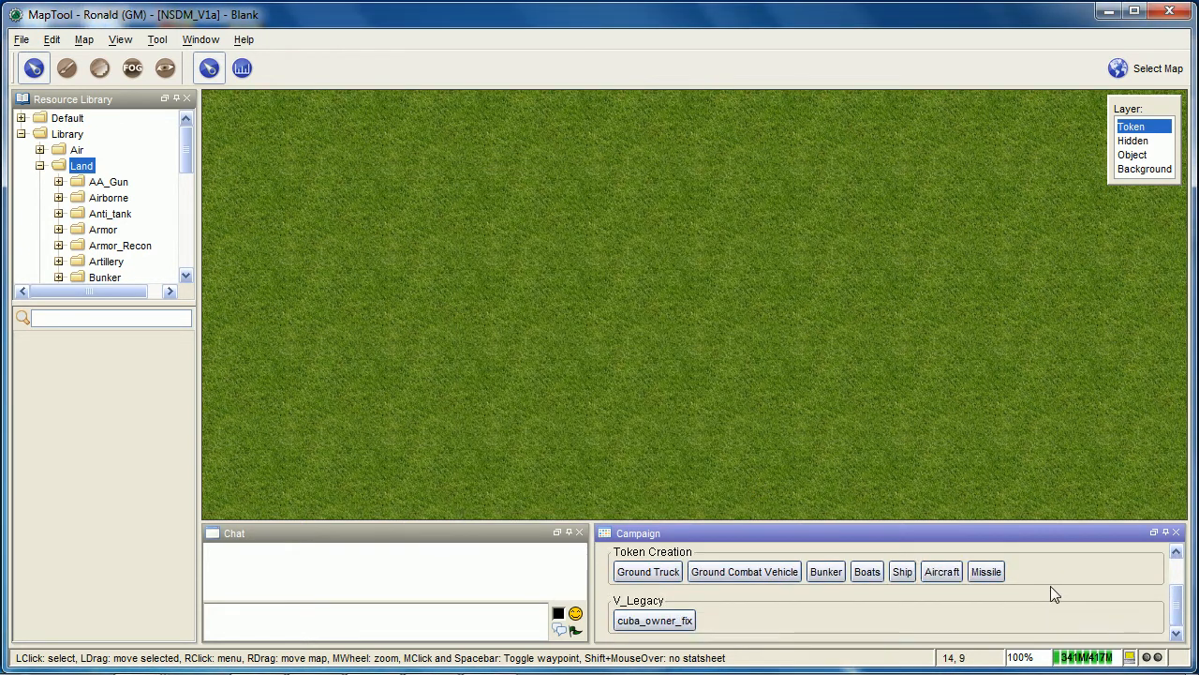
pyautogui.scroll(3, 1051, 585)
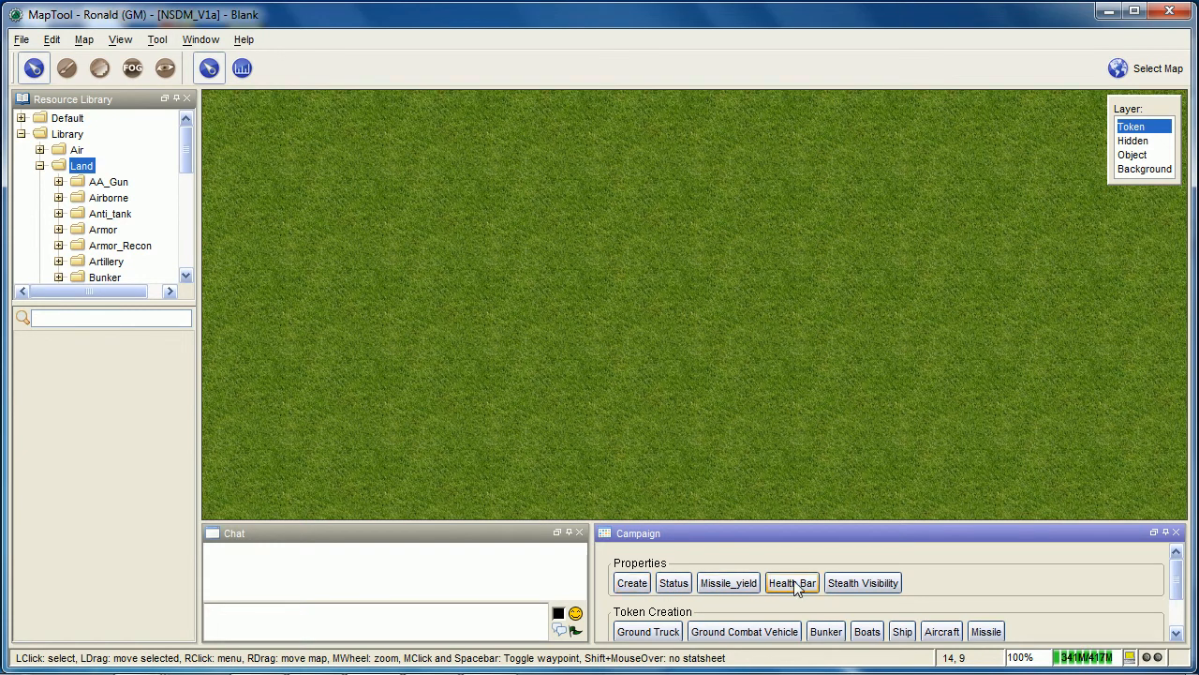
# Assign the F2 hot key to the Create macro in the Properties group
pyautogui.rightClick(633, 596)
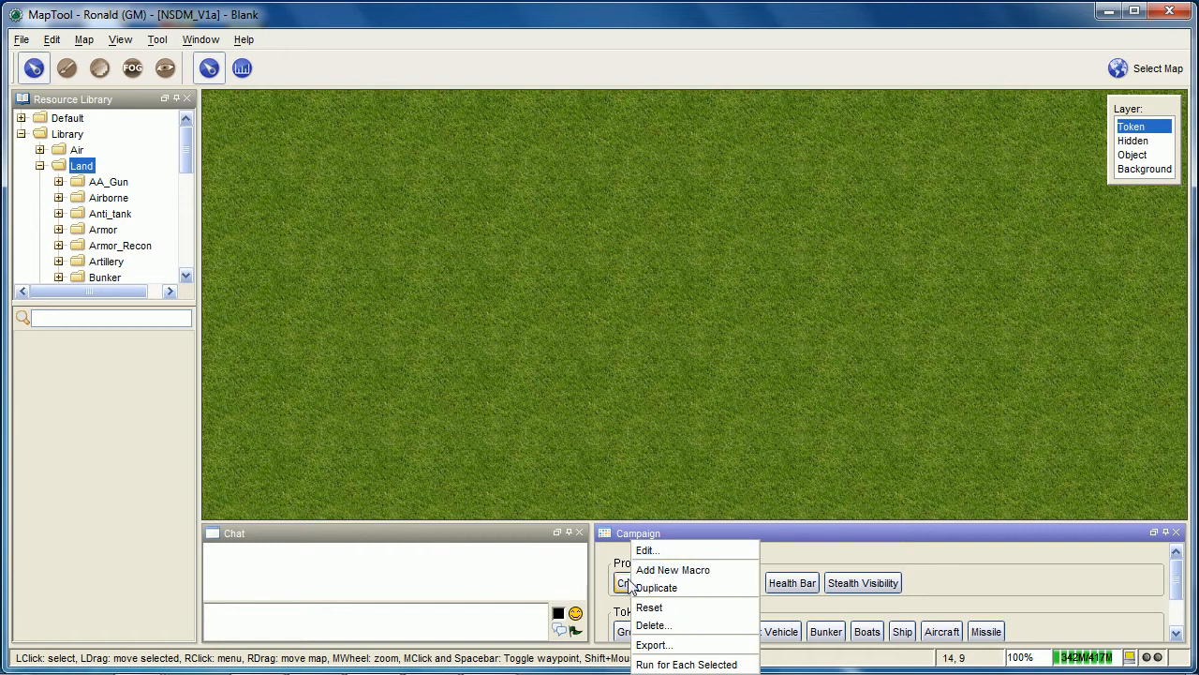
pyautogui.rightClick(631, 586)
pyautogui.click(645, 550)
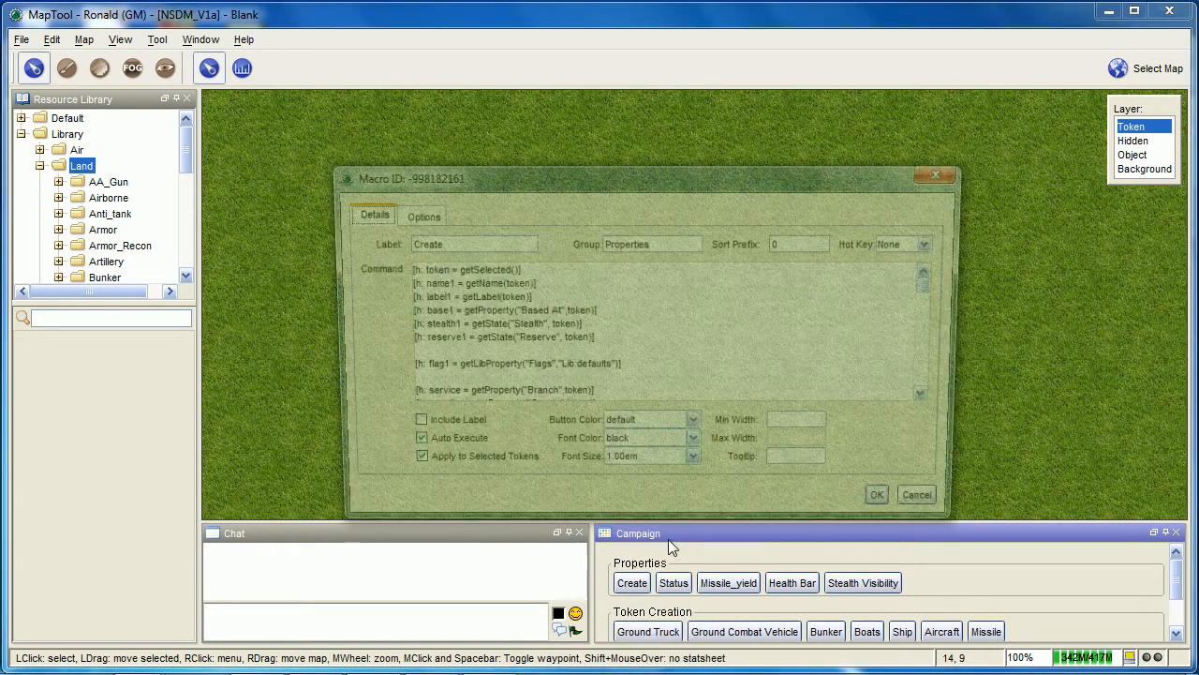
pyautogui.click(923, 246)
pyautogui.click(895, 274)
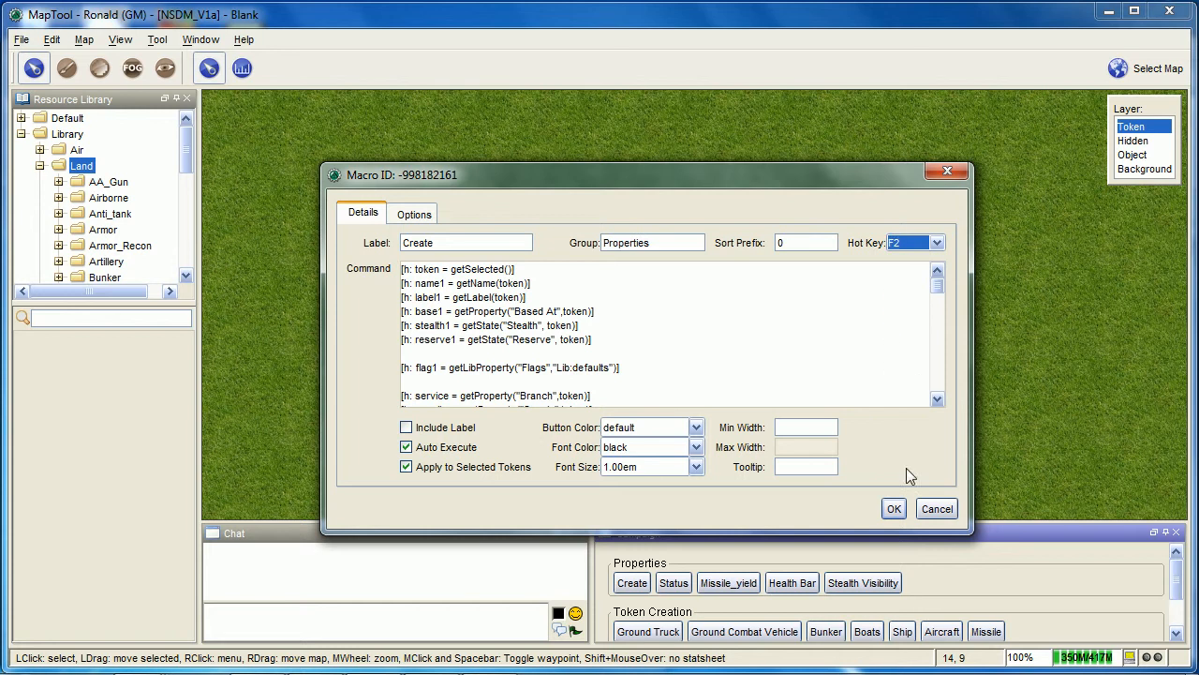
pyautogui.click(894, 508)
# Assign the F3 hot key to the Status macro in the Properties group
pyautogui.rightClick(694, 588)
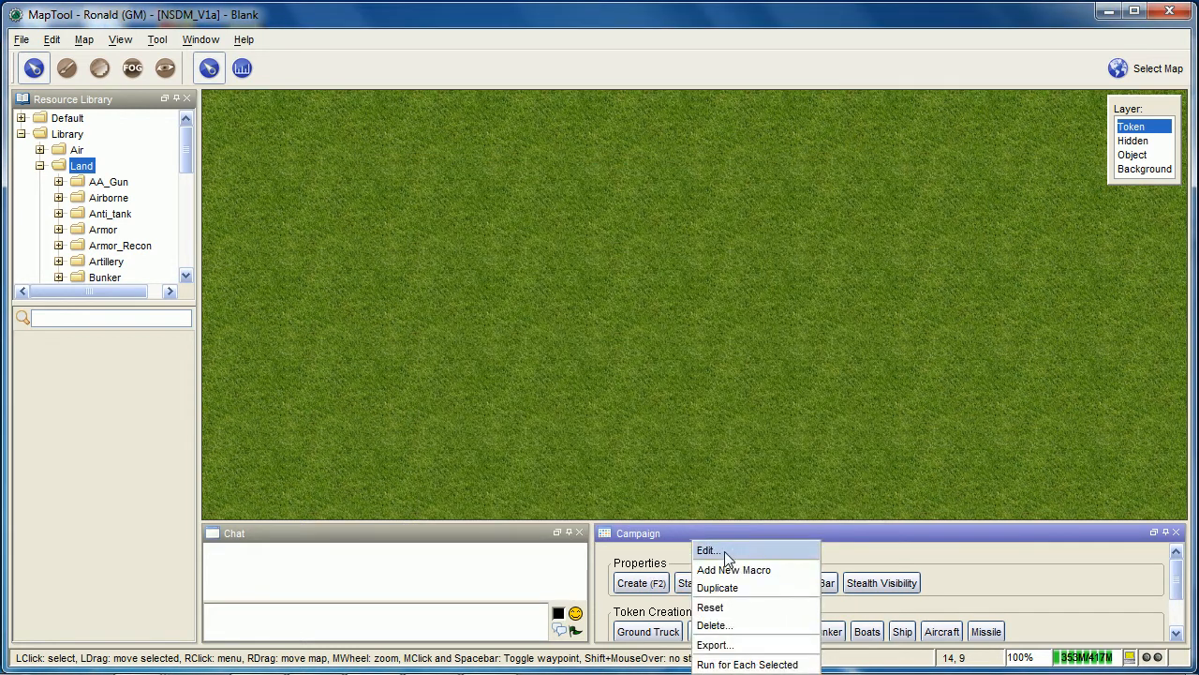
pyautogui.click(724, 551)
pyautogui.click(926, 246)
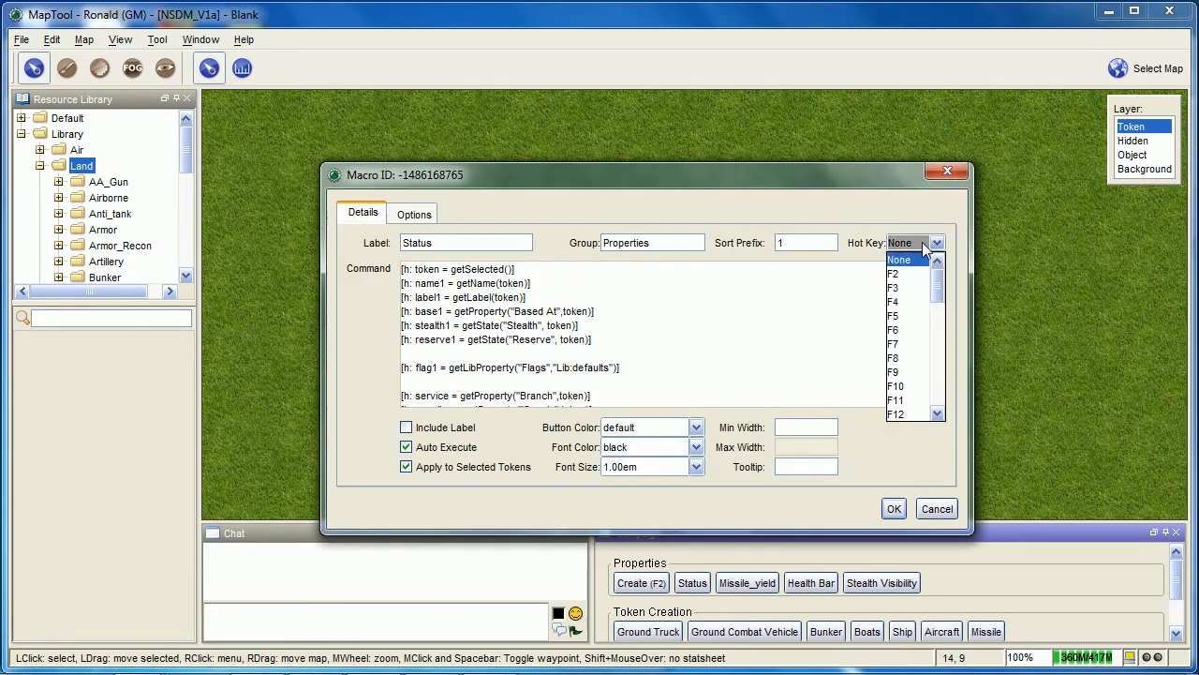
pyautogui.click(901, 288)
pyautogui.click(895, 510)
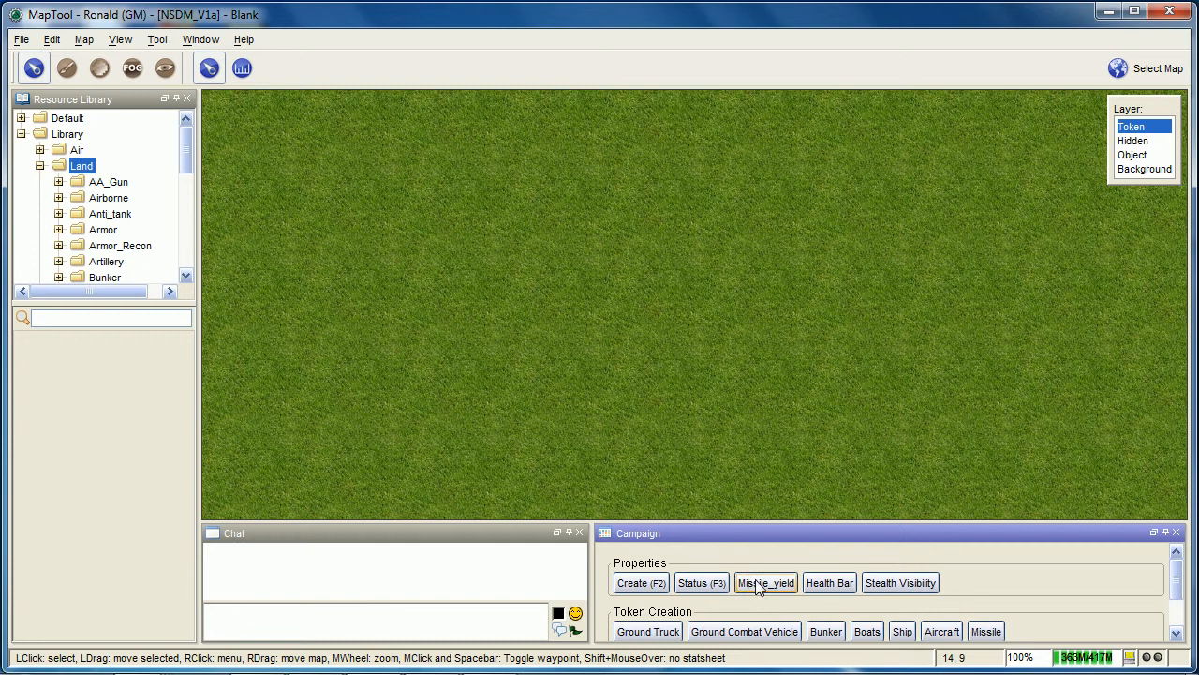
# Assign the F4 hot key to the Missile_yield macro in the Properties group
pyautogui.rightClick(759, 583)
pyautogui.click(794, 551)
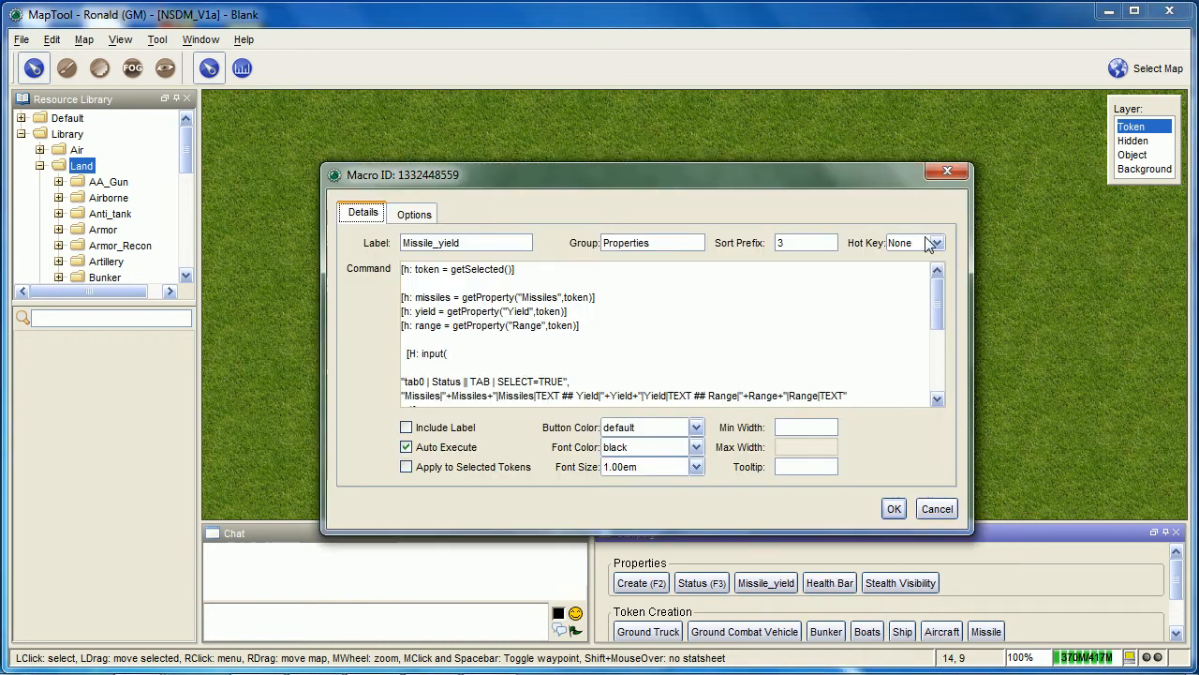
pyautogui.click(936, 244)
pyautogui.click(924, 302)
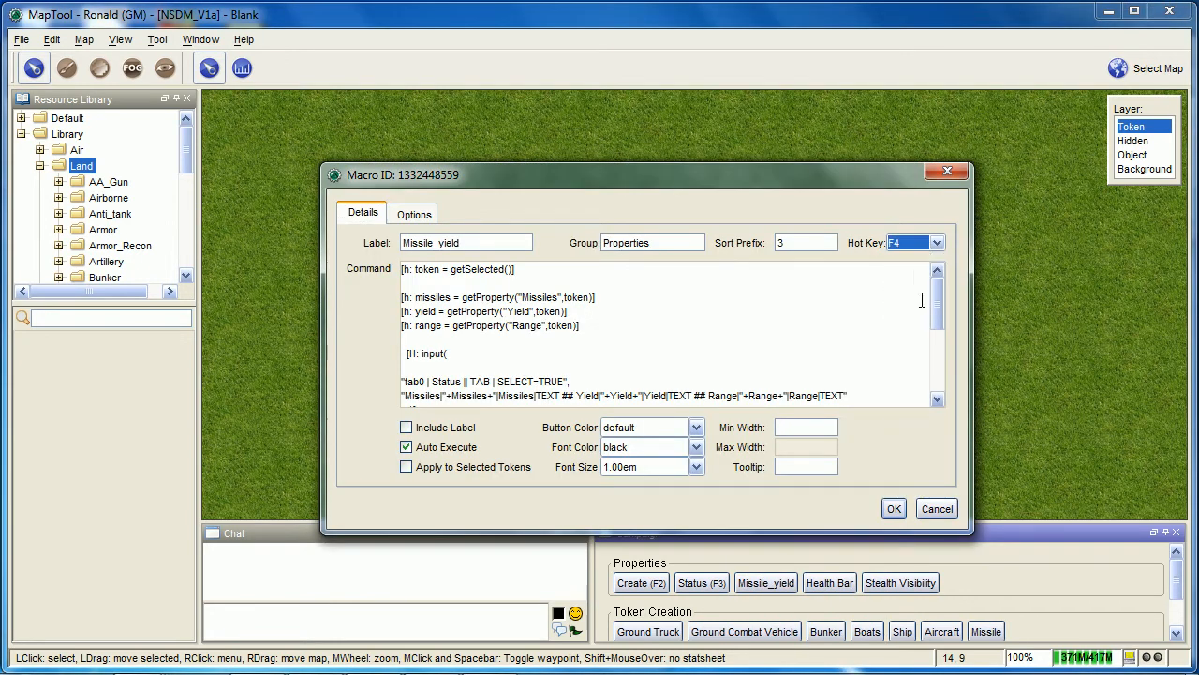
pyautogui.click(895, 509)
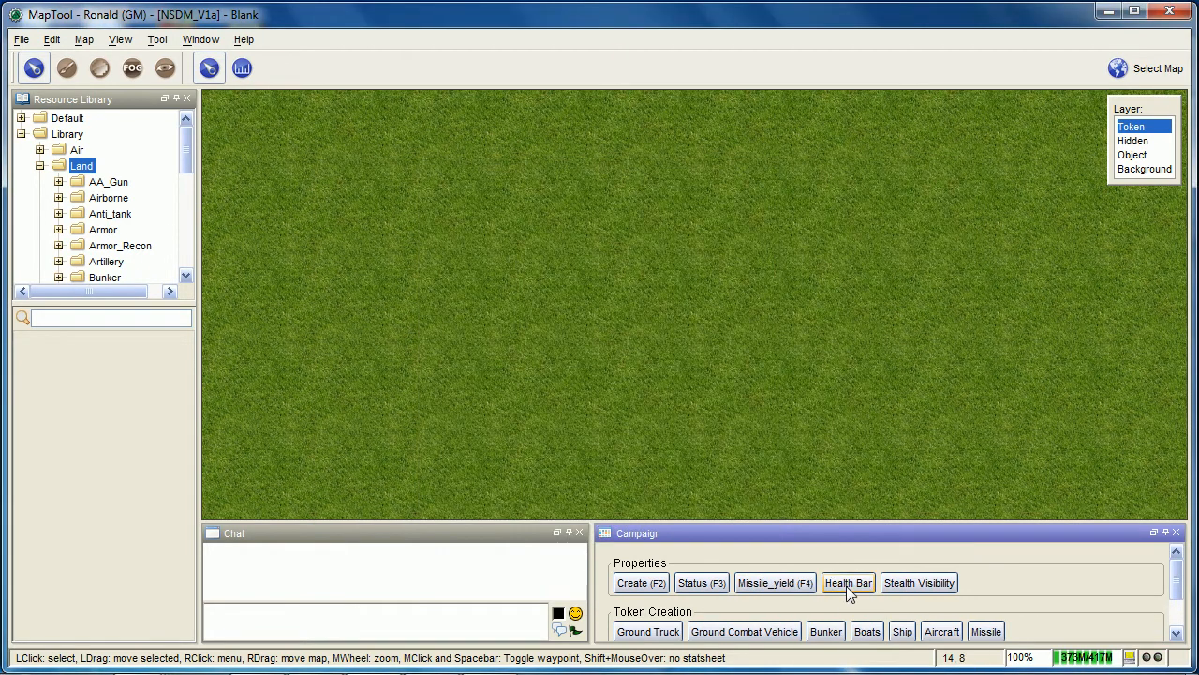
# Assign the F5 hot key to the Health Bar macro in the Properties group
pyautogui.rightClick(846, 584)
pyautogui.click(881, 550)
pyautogui.click(936, 243)
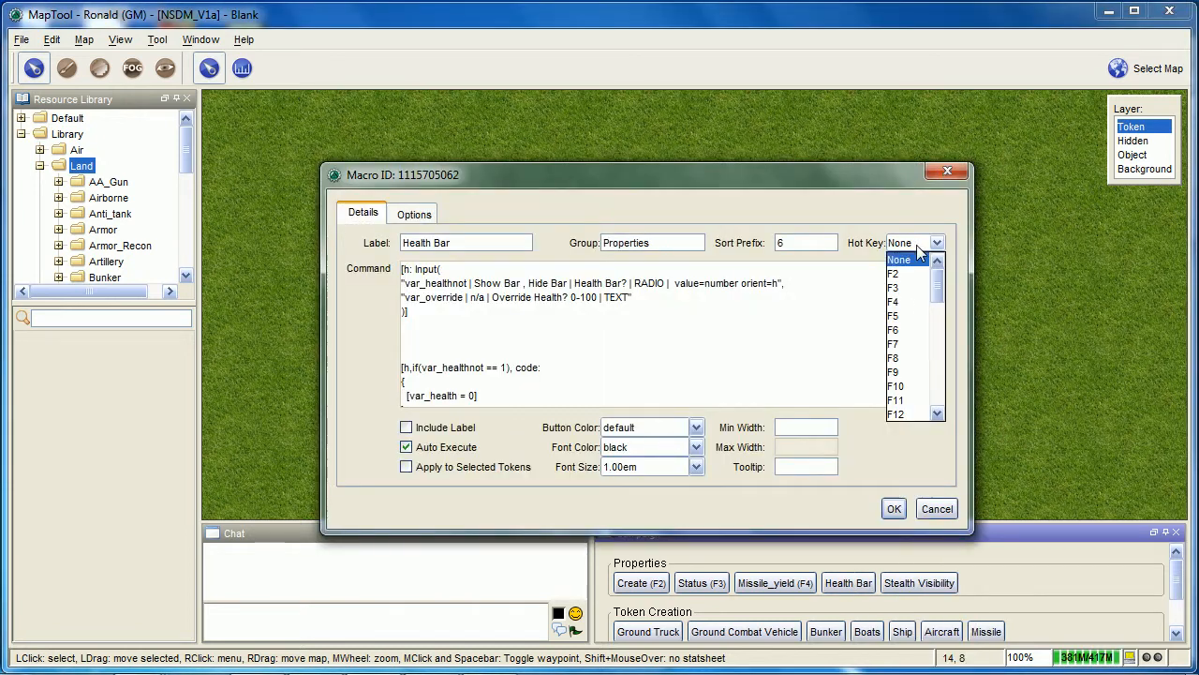
pyautogui.click(918, 317)
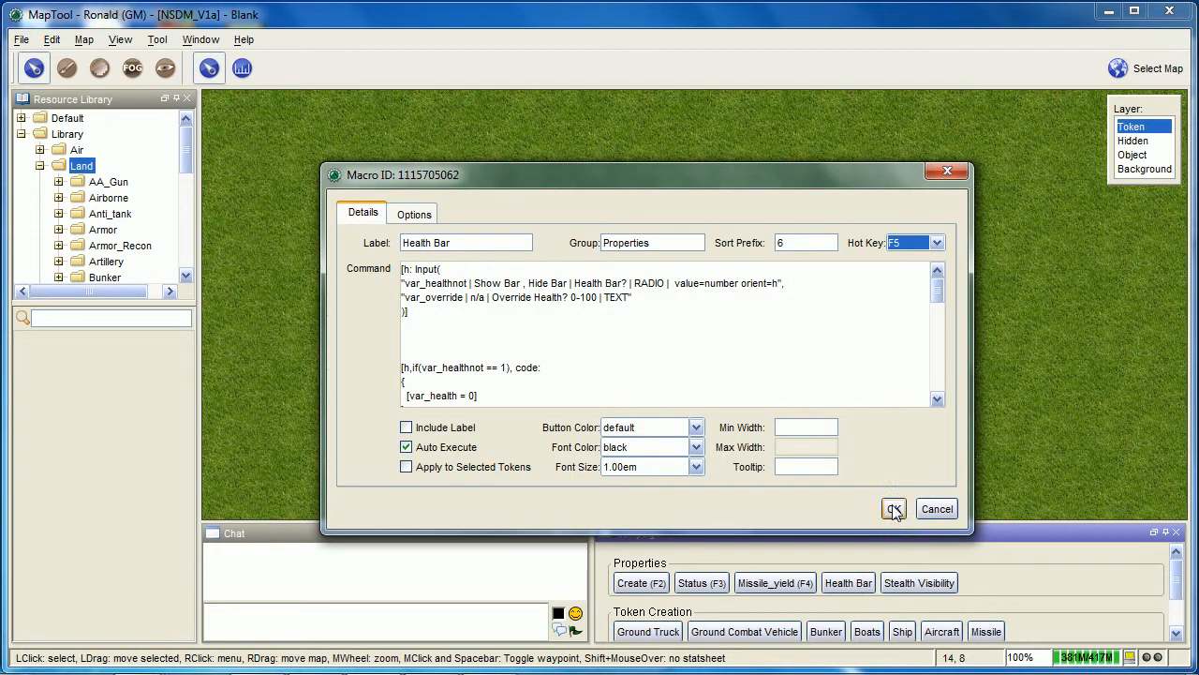
pyautogui.click(894, 509)
# Assign the F6 hot key to the Stealth Visibility macro in the Properties group
pyautogui.rightClick(932, 583)
pyautogui.click(948, 551)
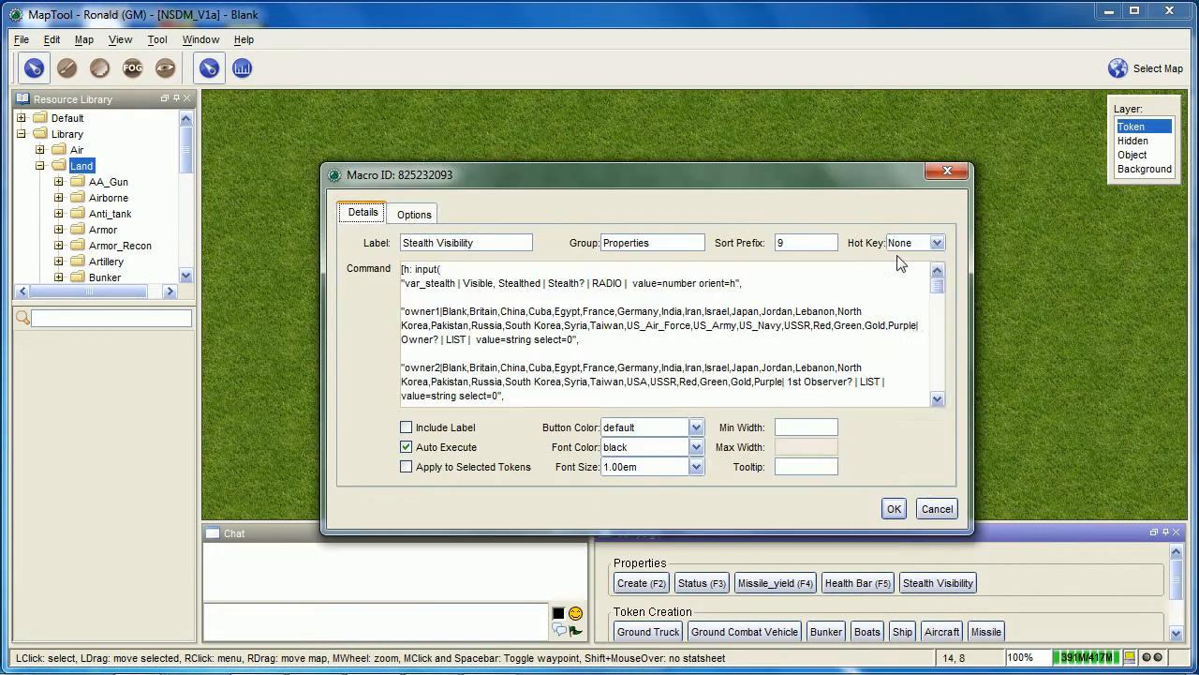
pyautogui.click(936, 243)
pyautogui.click(917, 329)
pyautogui.click(895, 509)
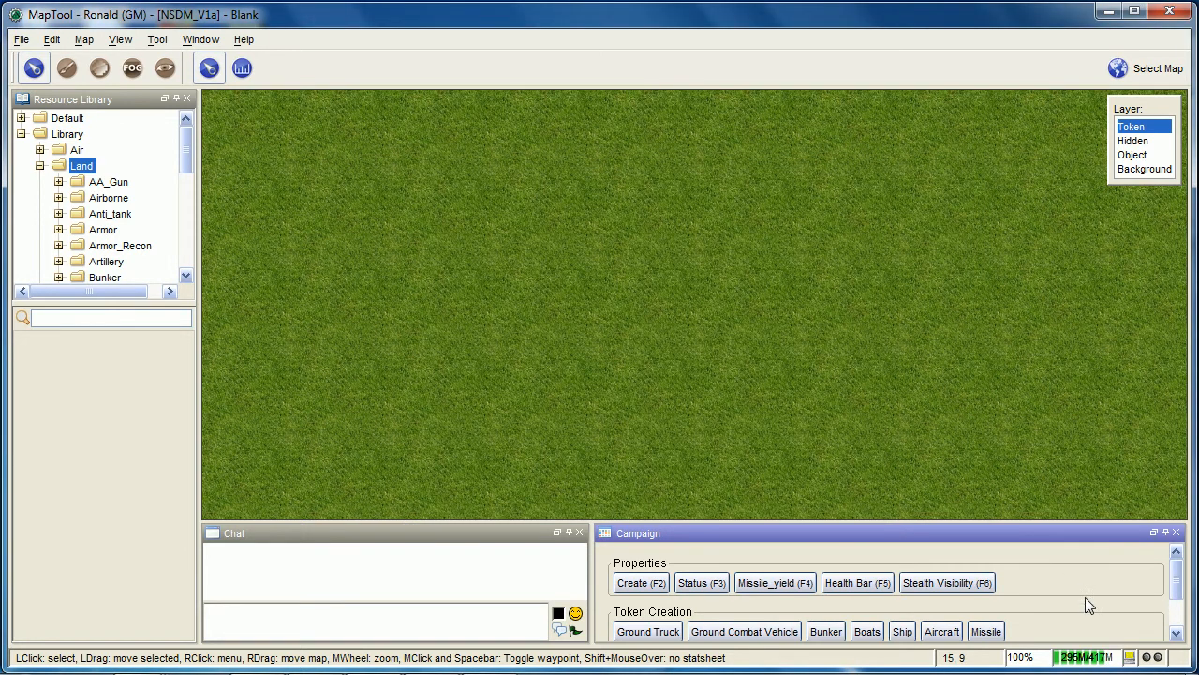
# Switch from the Blank map to the Cuba map
pyautogui.scroll(-2, 1036, 440)
pyautogui.scroll(-2, 1037, 441)
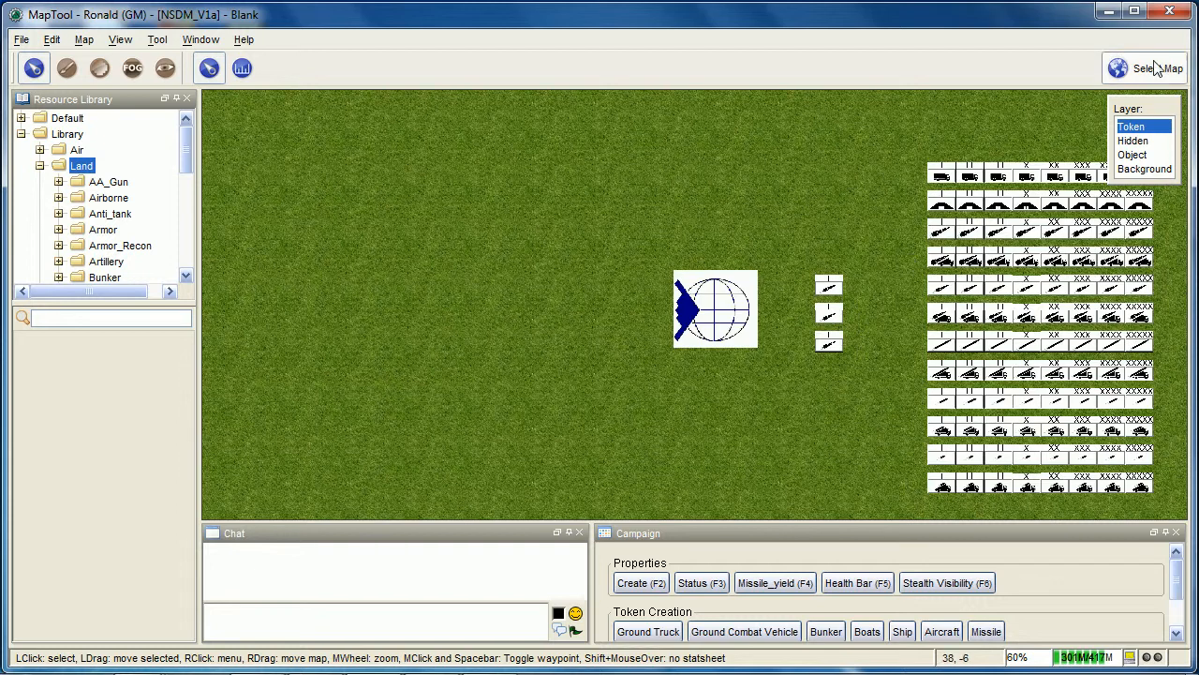
pyautogui.click(1156, 68)
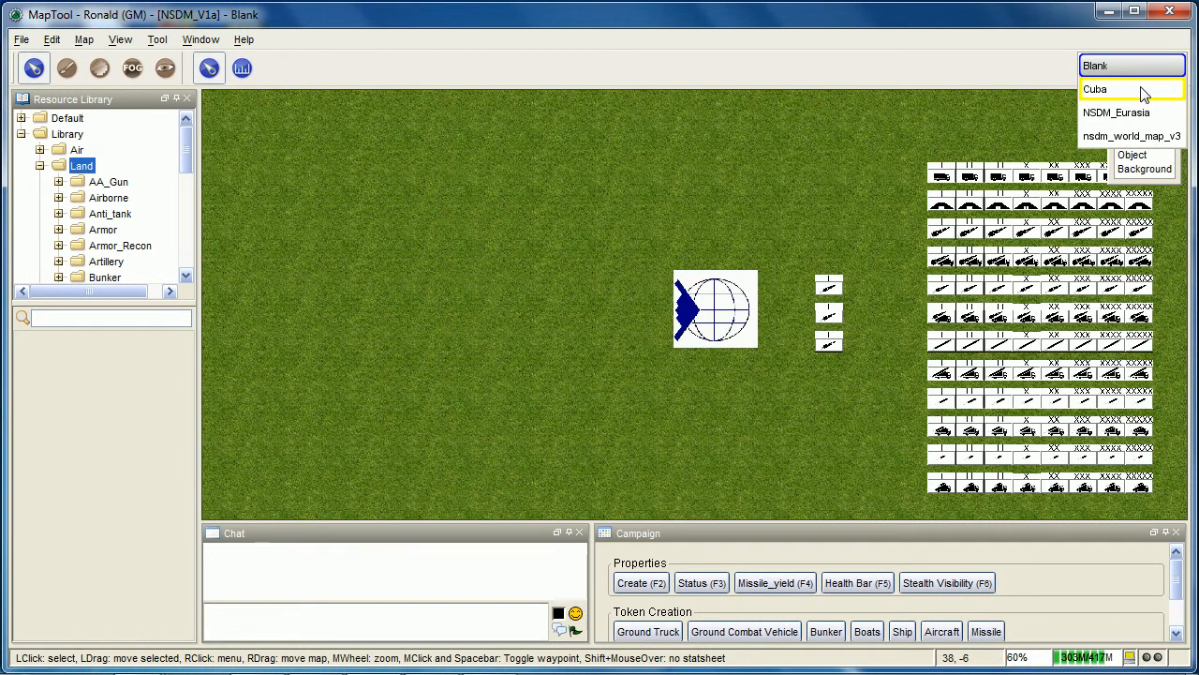
pyautogui.click(1143, 91)
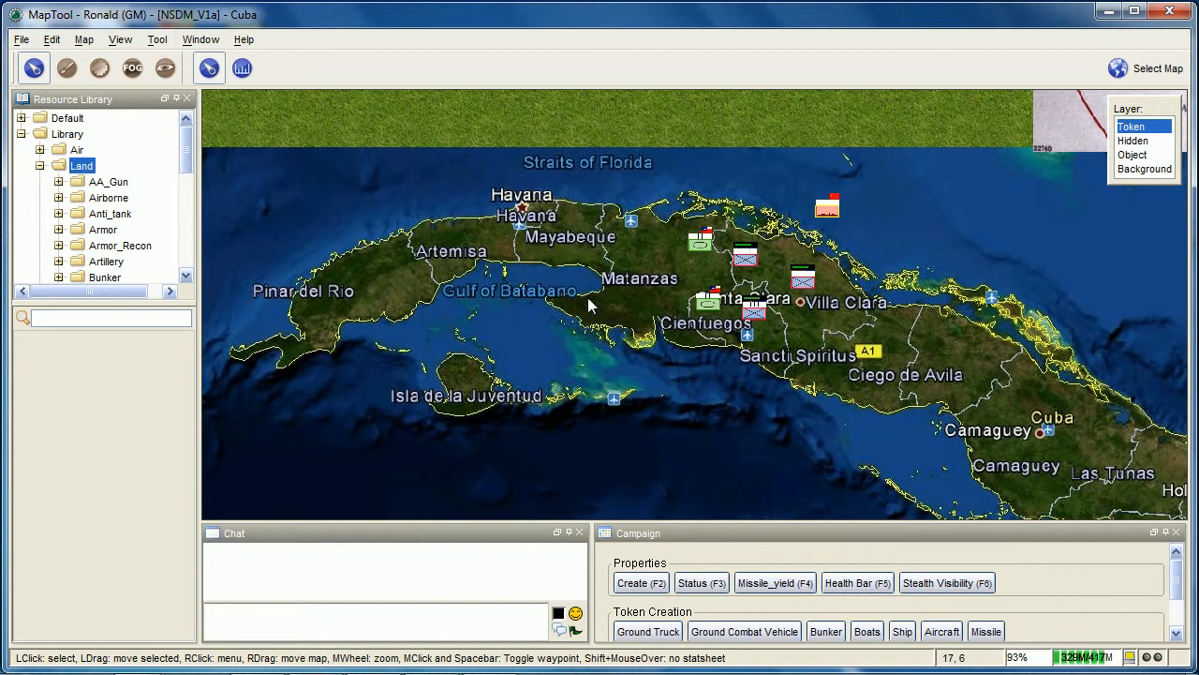
# Select all tokens on the Cuba map and run the cuba_owner_fix macro on them
pyautogui.scroll(-3, 588, 304)
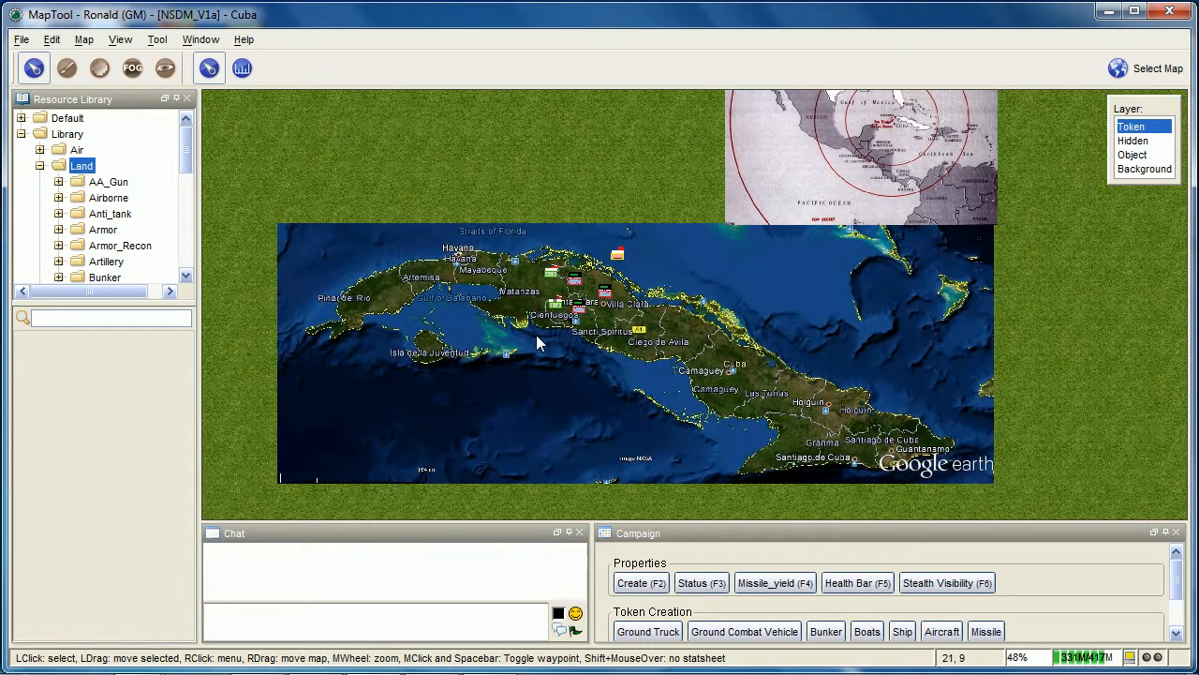
pyautogui.scroll(-1, 525, 333)
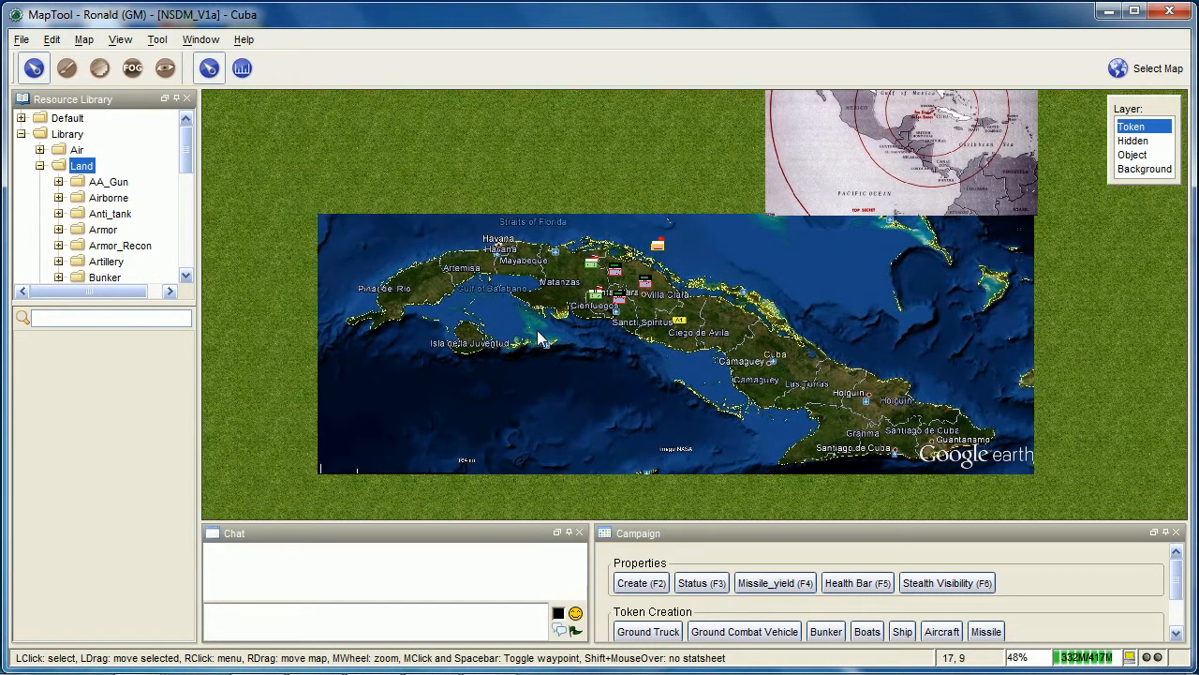
pyautogui.scroll(-2, 440, 249)
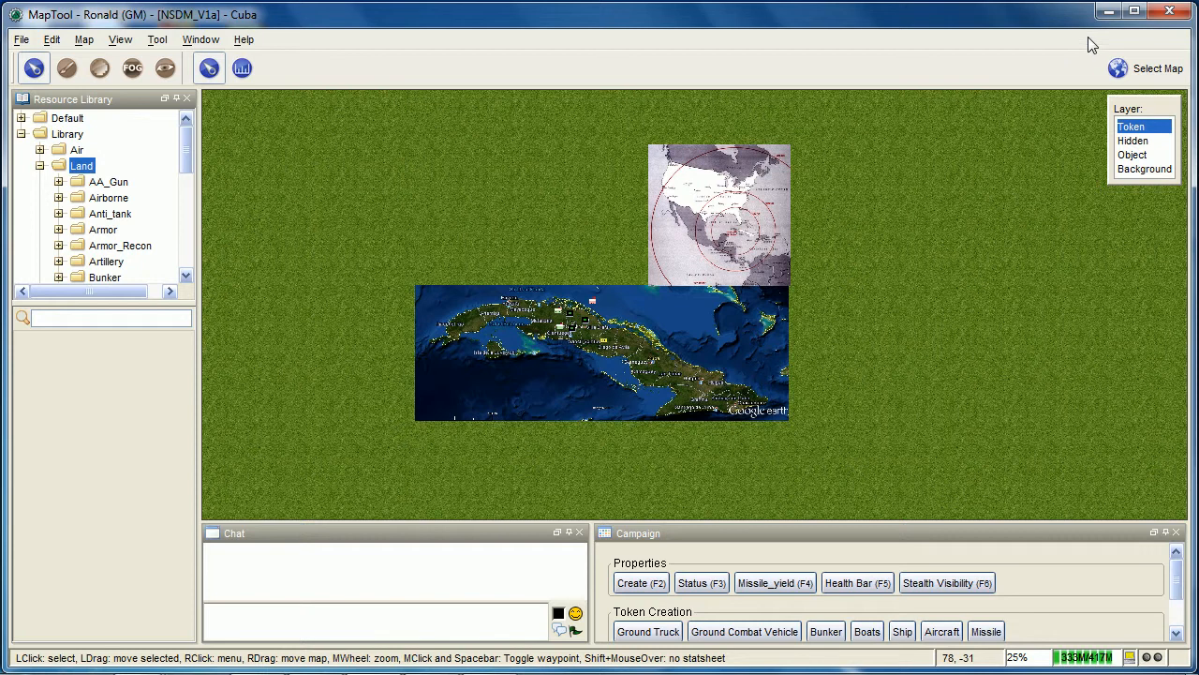
pyautogui.moveTo(309, 110); pyautogui.dragTo(1051, 536)
pyautogui.scroll(-3, 1148, 576)
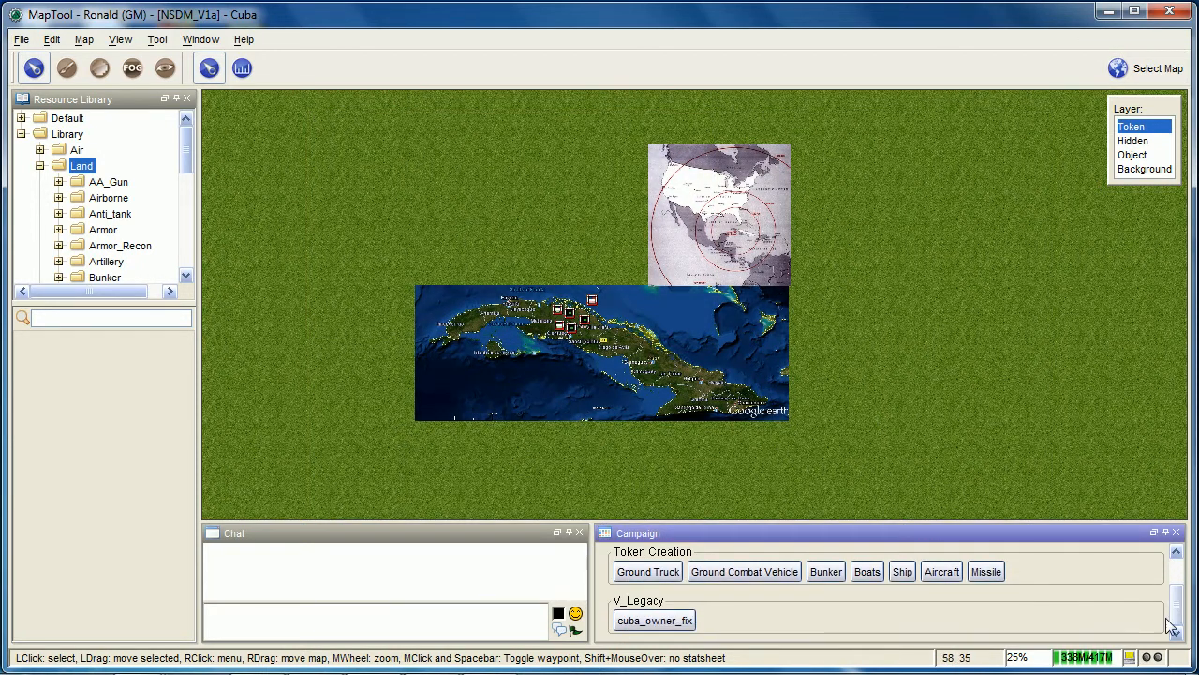
pyautogui.scroll(10, 581, 339)
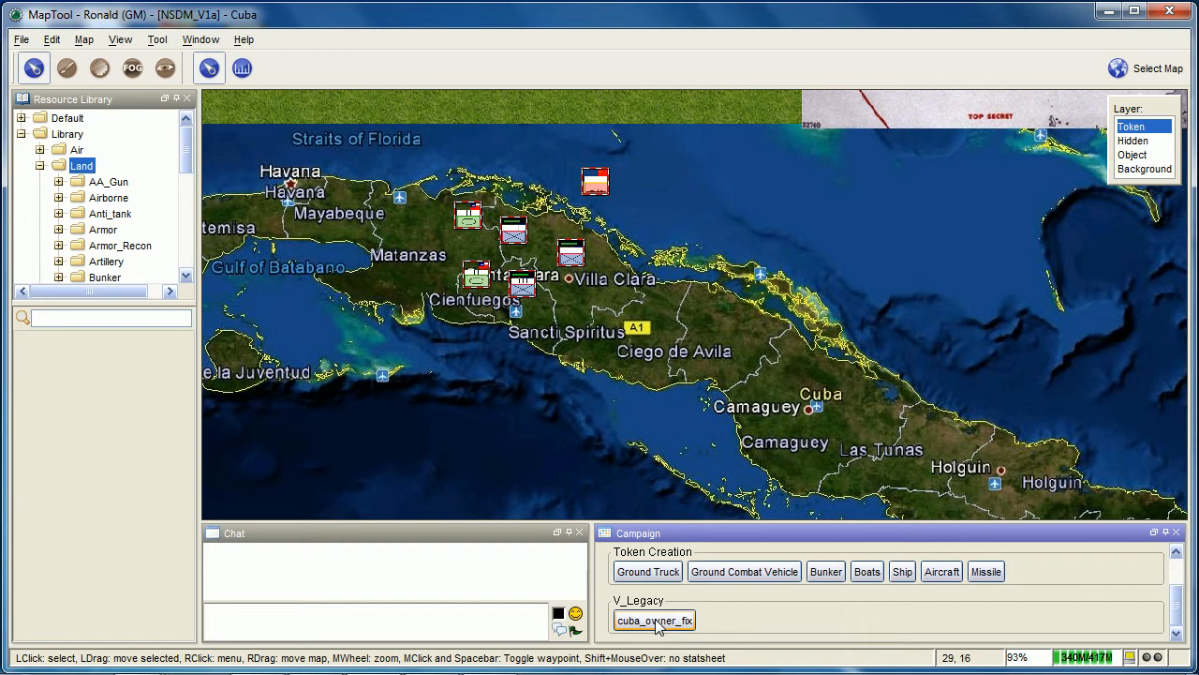
pyautogui.click(657, 626)
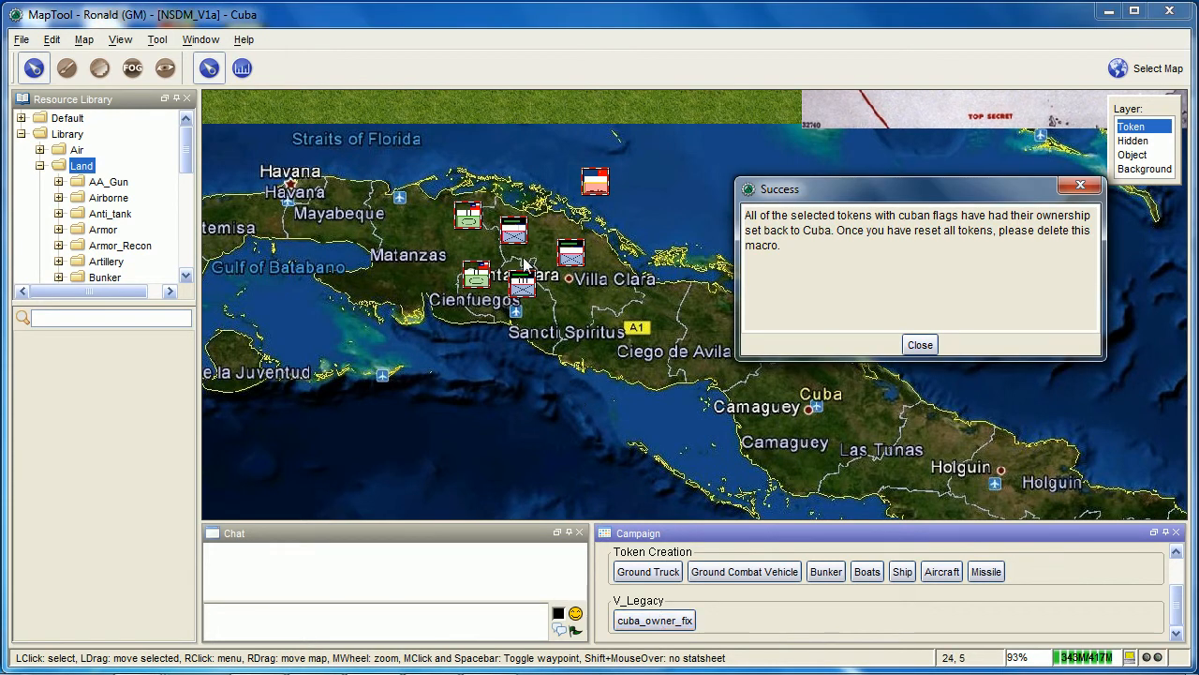
pyautogui.moveTo(525, 288)
pyautogui.click(922, 345)
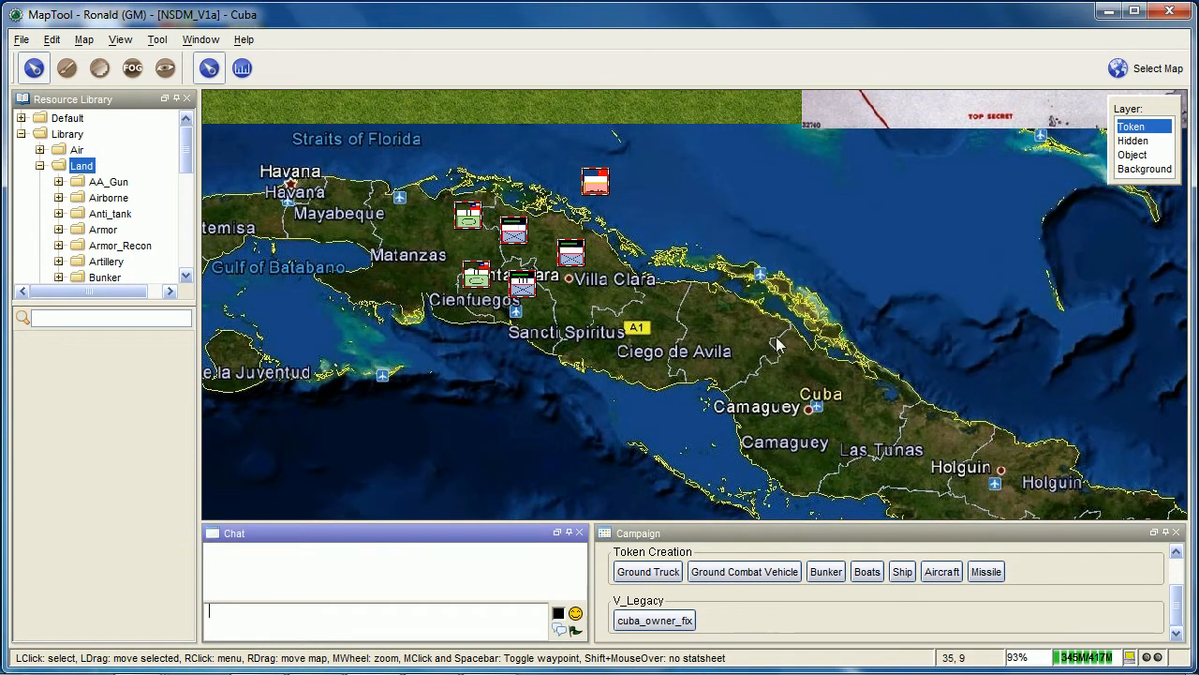
pyautogui.scroll(-4, 608, 131)
pyautogui.scroll(-7, 560, 158)
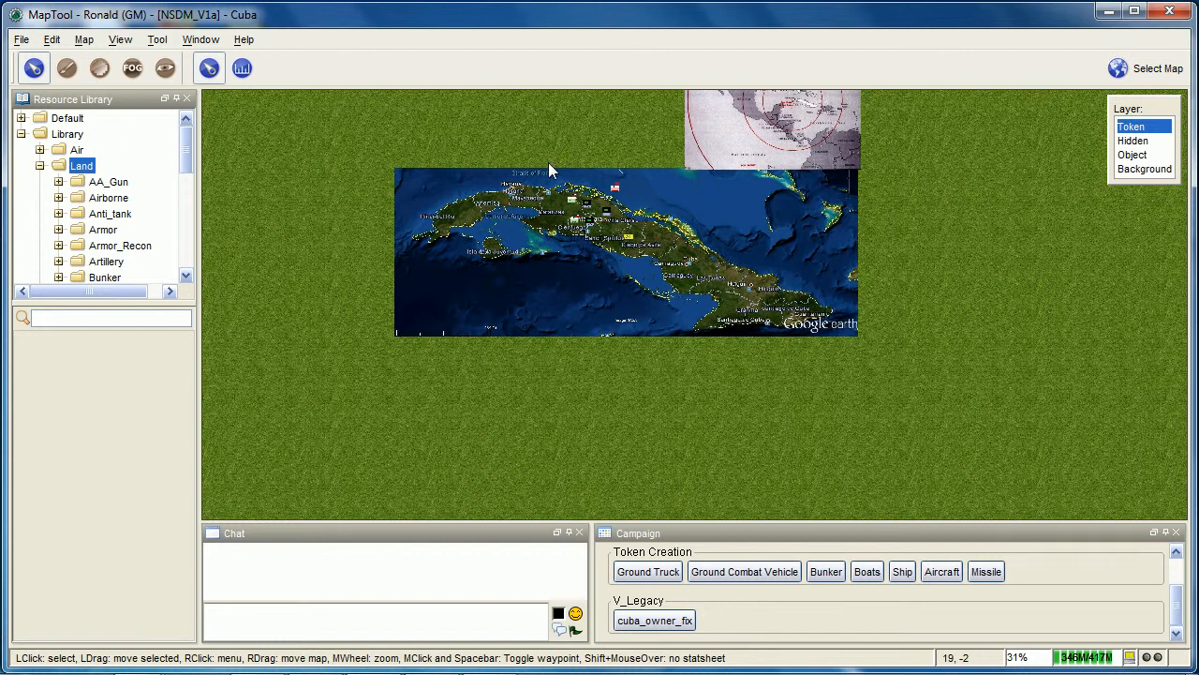
pyautogui.moveTo(549, 162); pyautogui.dragTo(535, 219)
pyautogui.scroll(-1, 511, 207)
pyautogui.scroll(3, 510, 206)
pyautogui.moveTo(478, 193); pyautogui.dragTo(571, 216)
pyautogui.scroll(3, 598, 215)
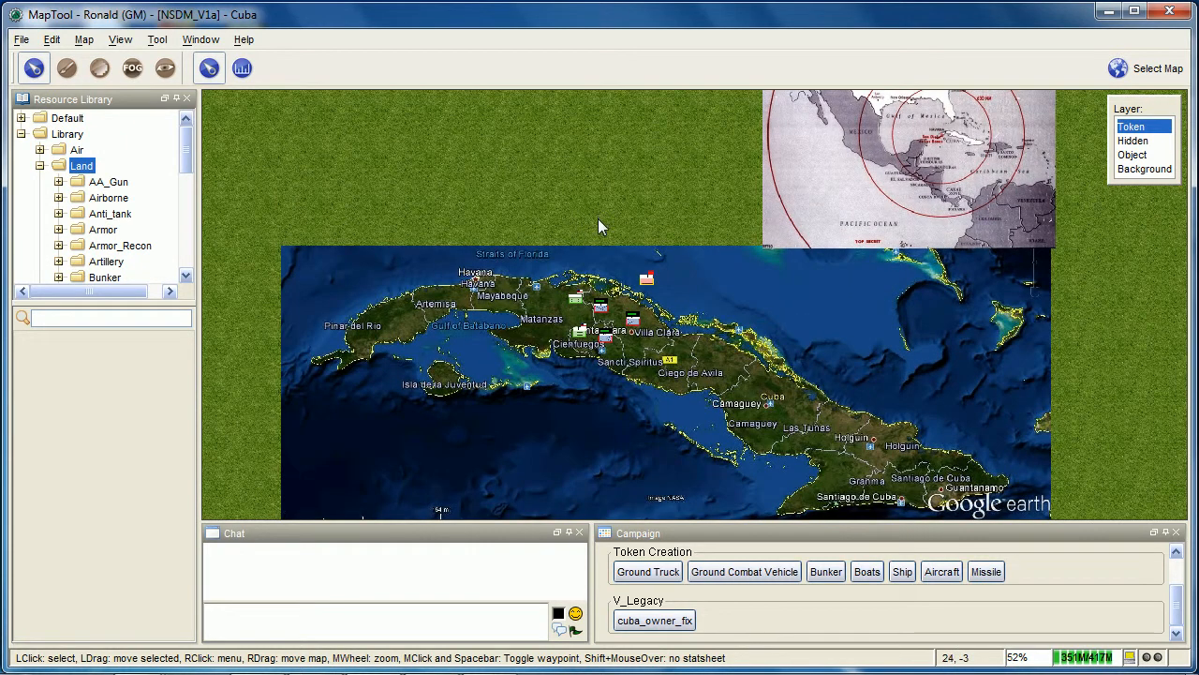
# Delete the cuba_owner_fix macro from the V_Legacy group
pyautogui.click(675, 622)
pyautogui.rightClick(676, 624)
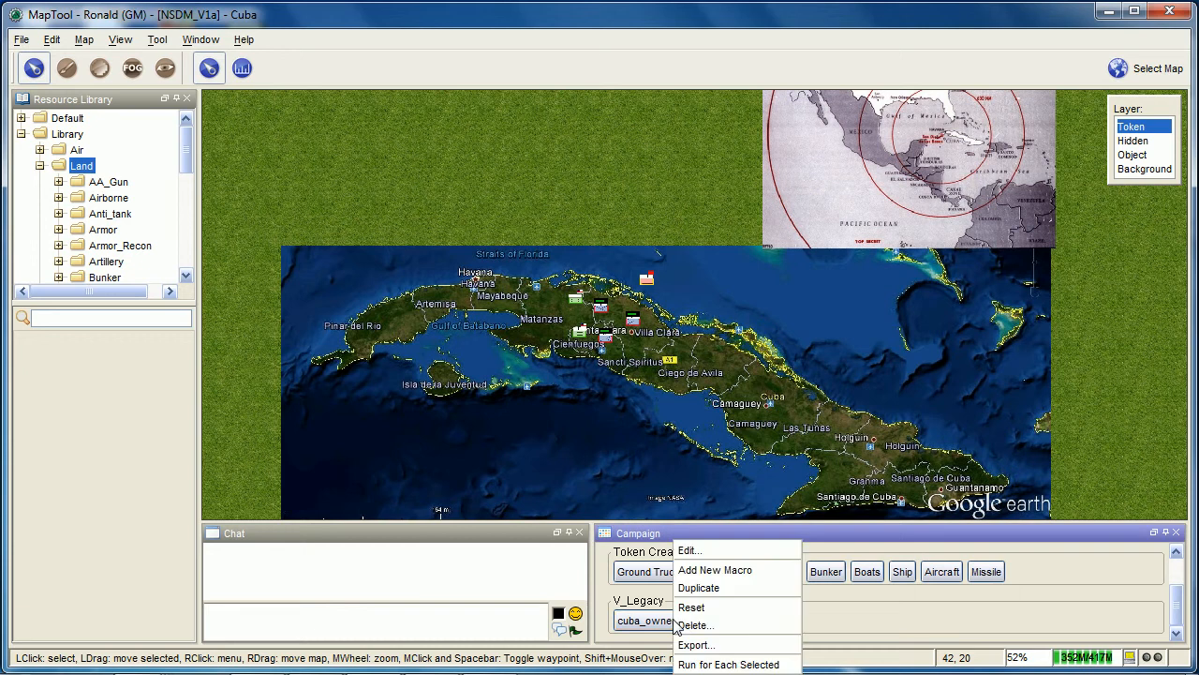
pyautogui.click(736, 633)
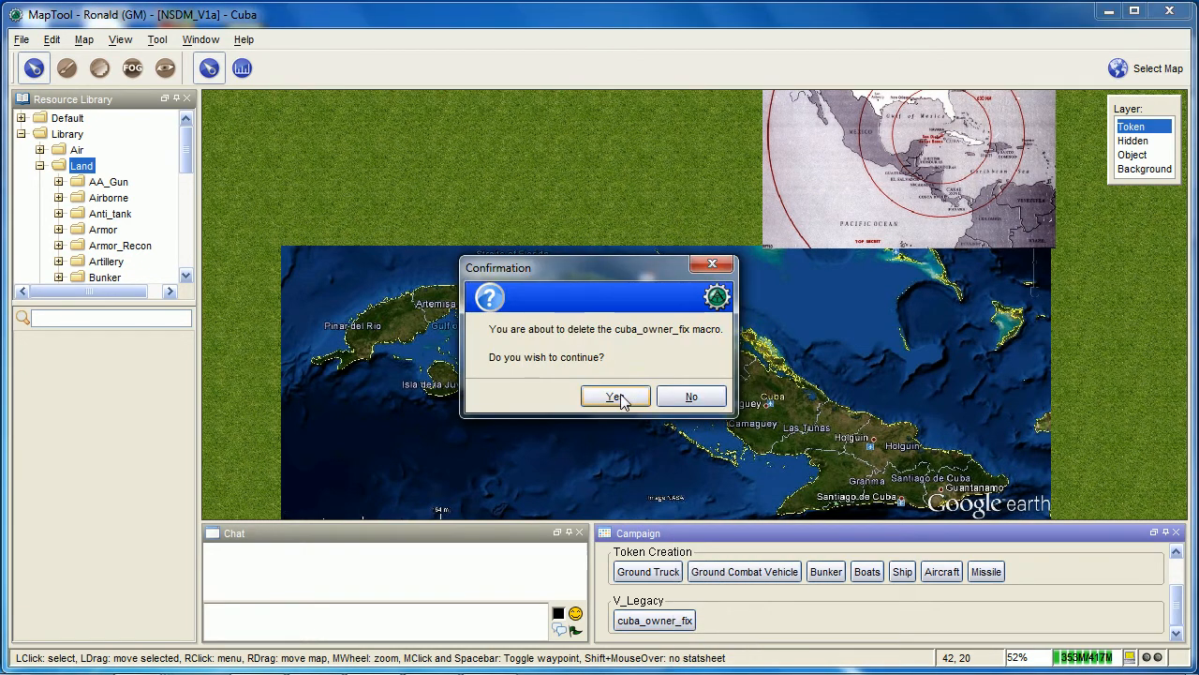
pyautogui.click(623, 394)
# Use the Create macro on the Infantry_III token beside Cienfuegos to set its status option to Hide Bar
pyautogui.scroll(2, 680, 455)
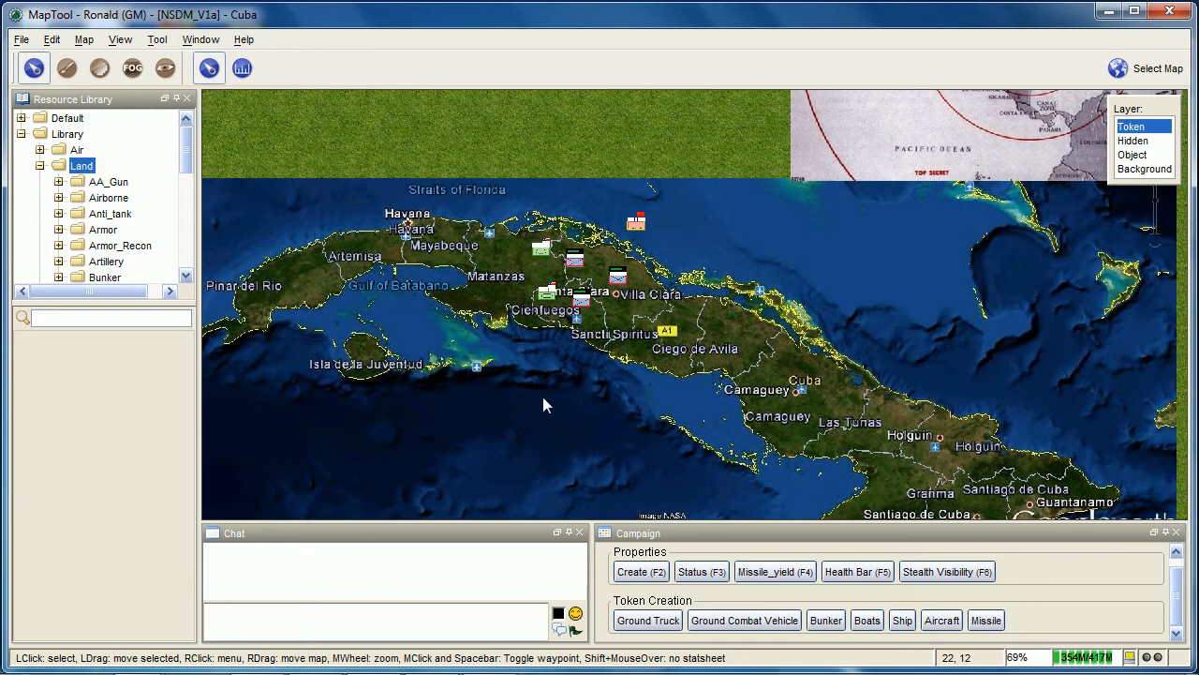
pyautogui.moveTo(548, 335); pyautogui.dragTo(597, 355)
pyautogui.scroll(2, 599, 360)
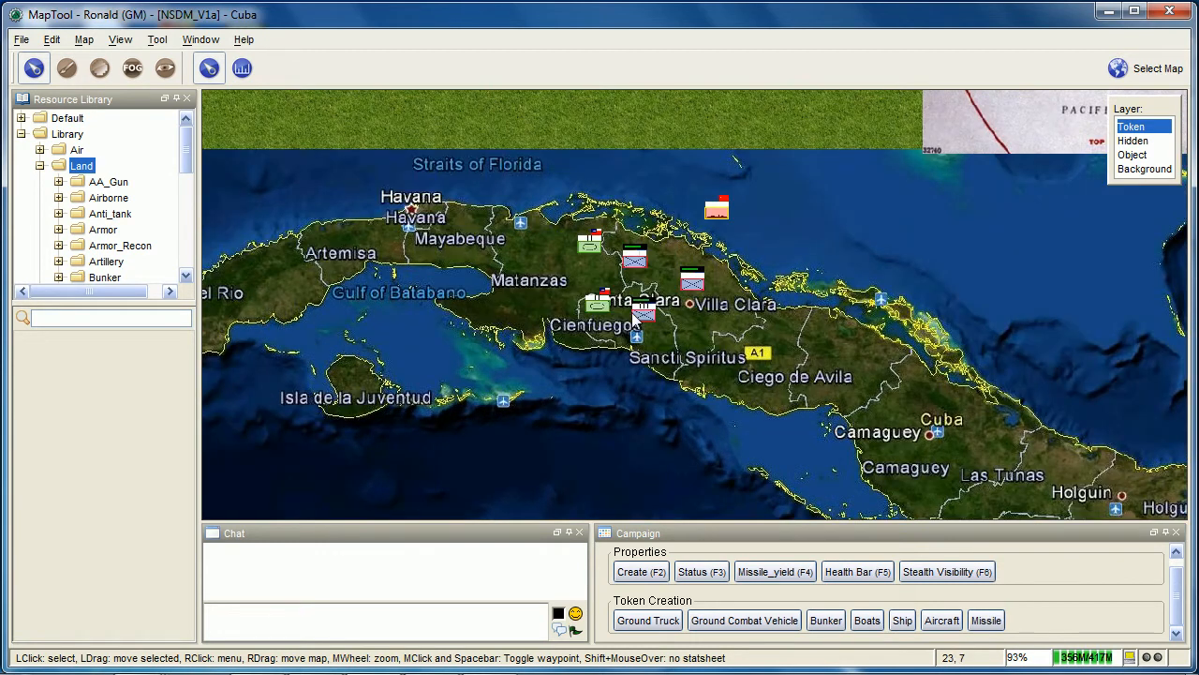
pyautogui.scroll(2, 628, 419)
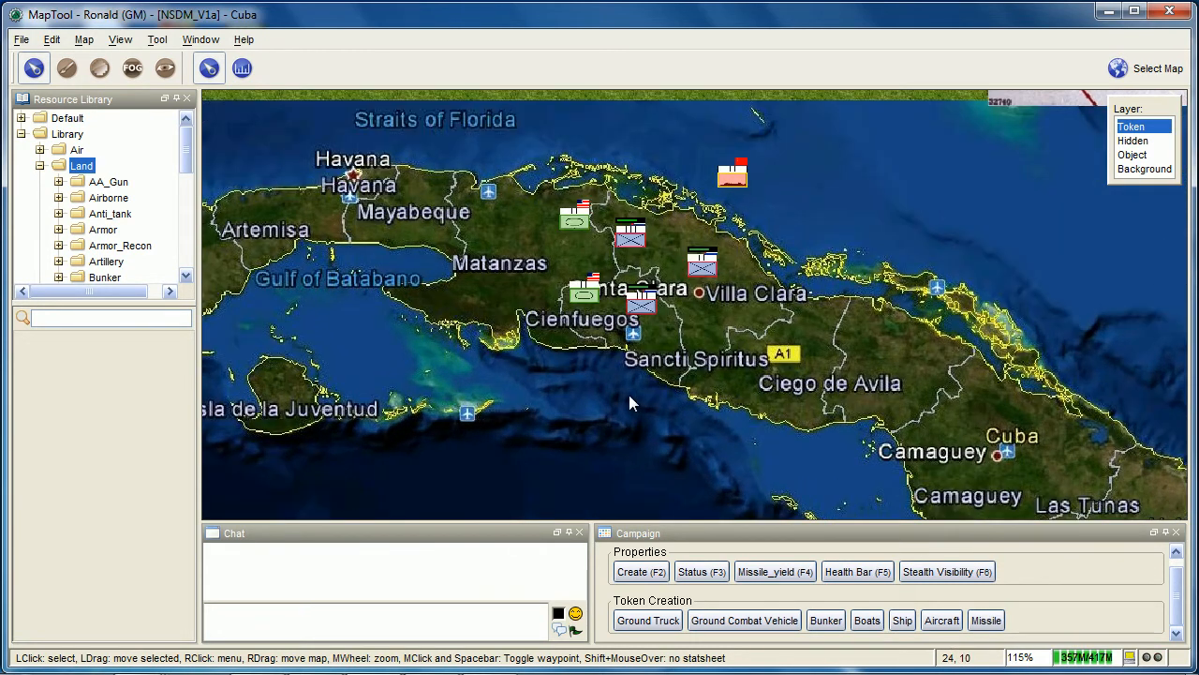
pyautogui.scroll(2, 637, 332)
pyautogui.moveTo(640, 302)
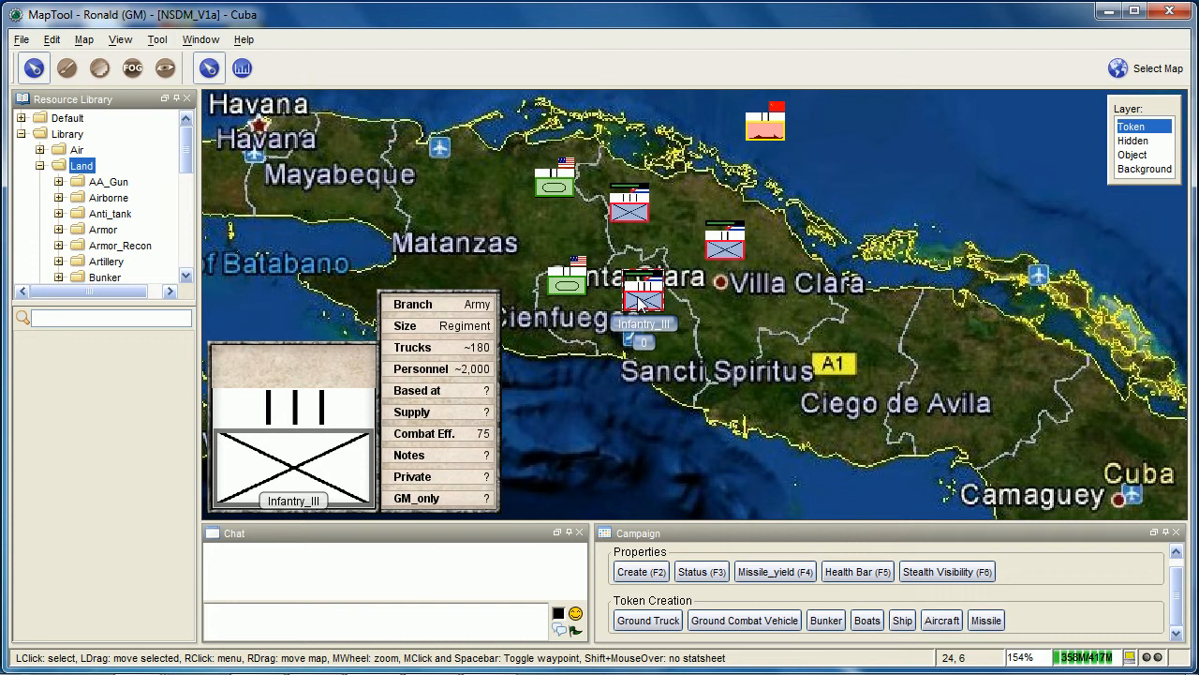
pyautogui.press('F2')
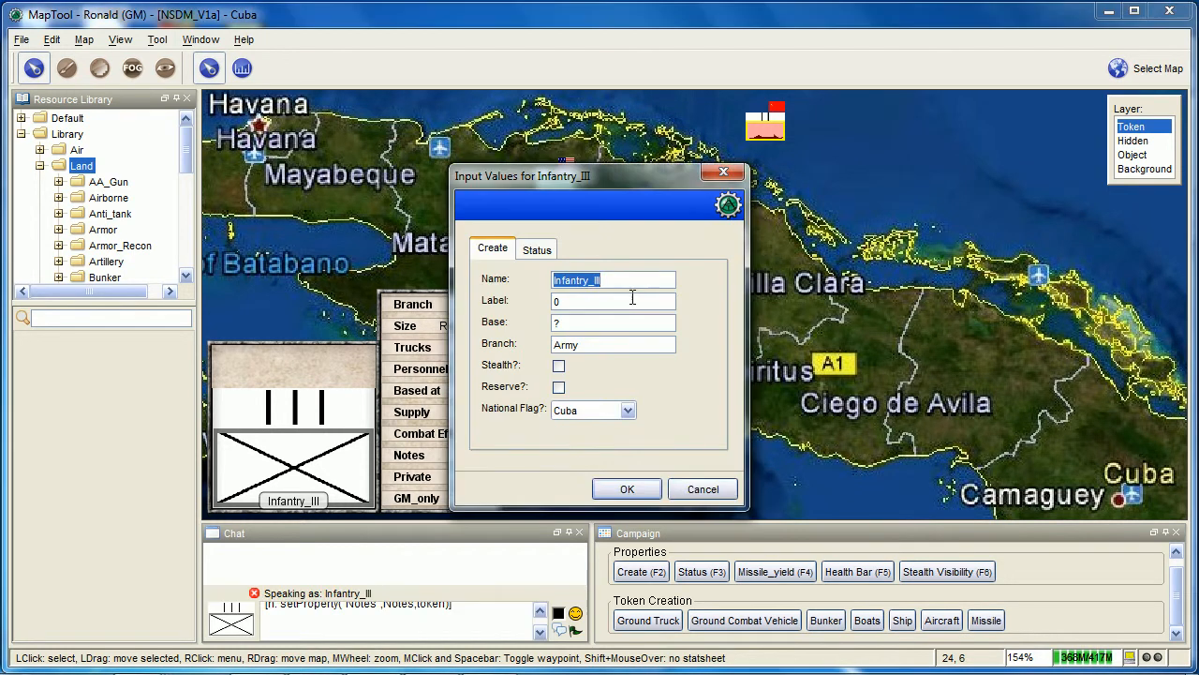
pyautogui.click(539, 251)
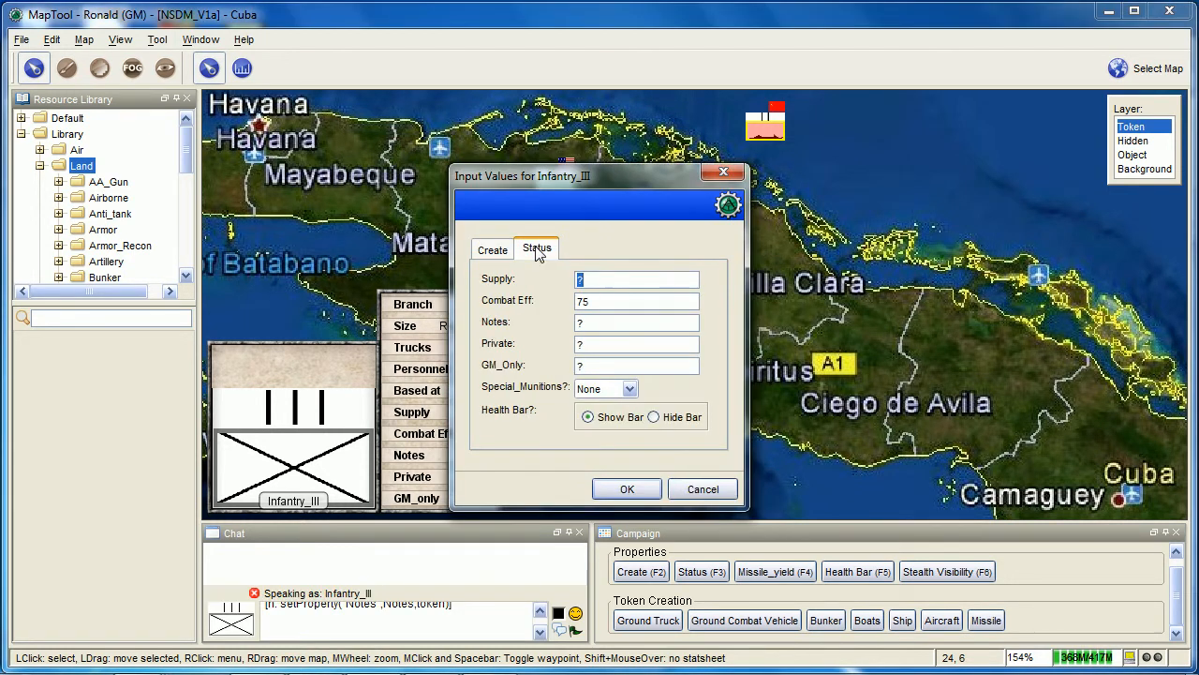
pyautogui.click(598, 418)
pyautogui.click(661, 418)
pyautogui.click(620, 417)
pyautogui.click(653, 417)
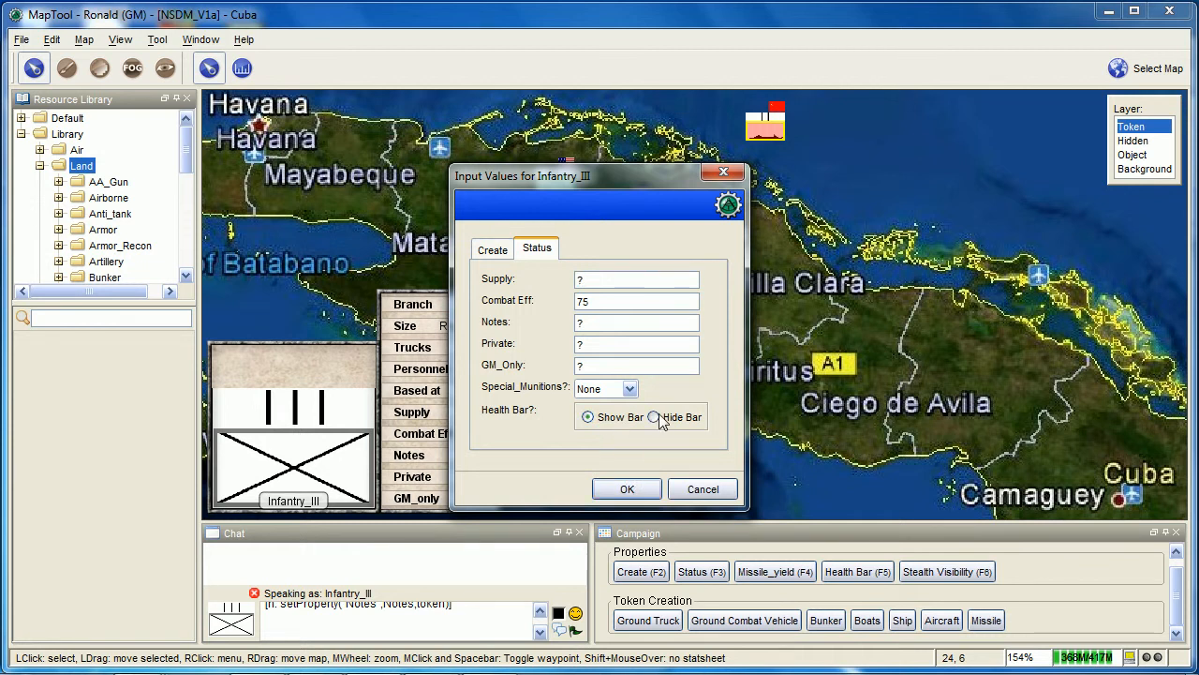
pyautogui.click(628, 488)
# Select the three Cuban infantry tokens and use the Health Bar macro to show their bars with an overridden health value
pyautogui.scroll(1, 630, 309)
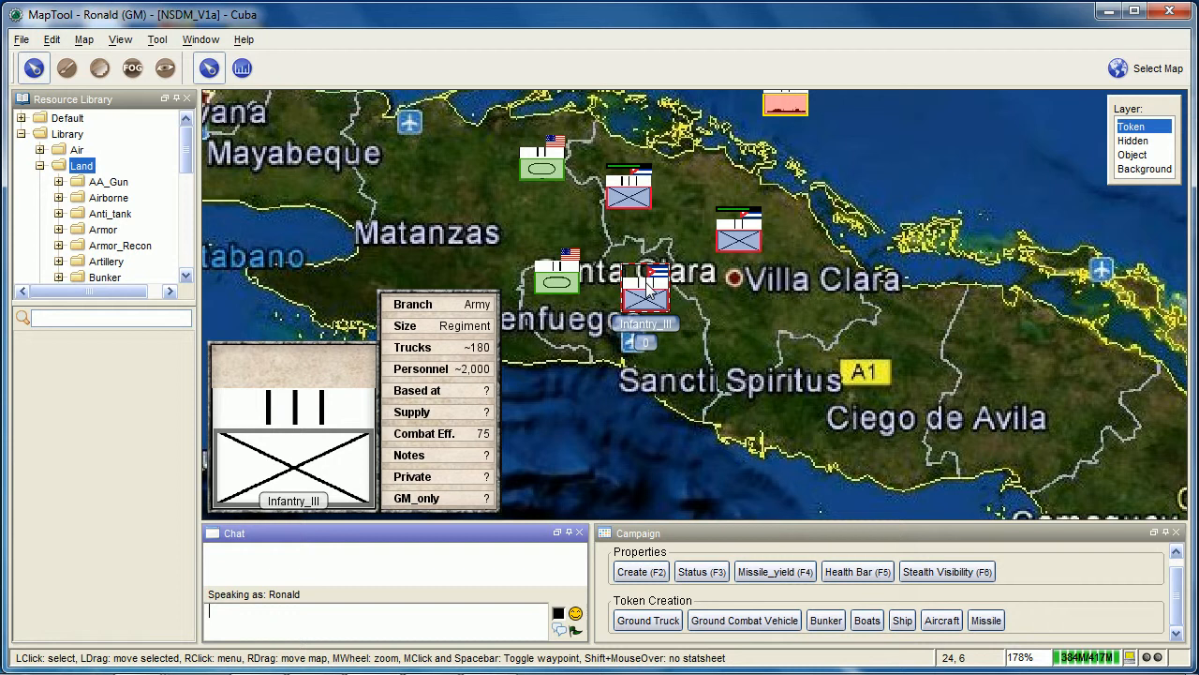
pyautogui.scroll(1, 654, 294)
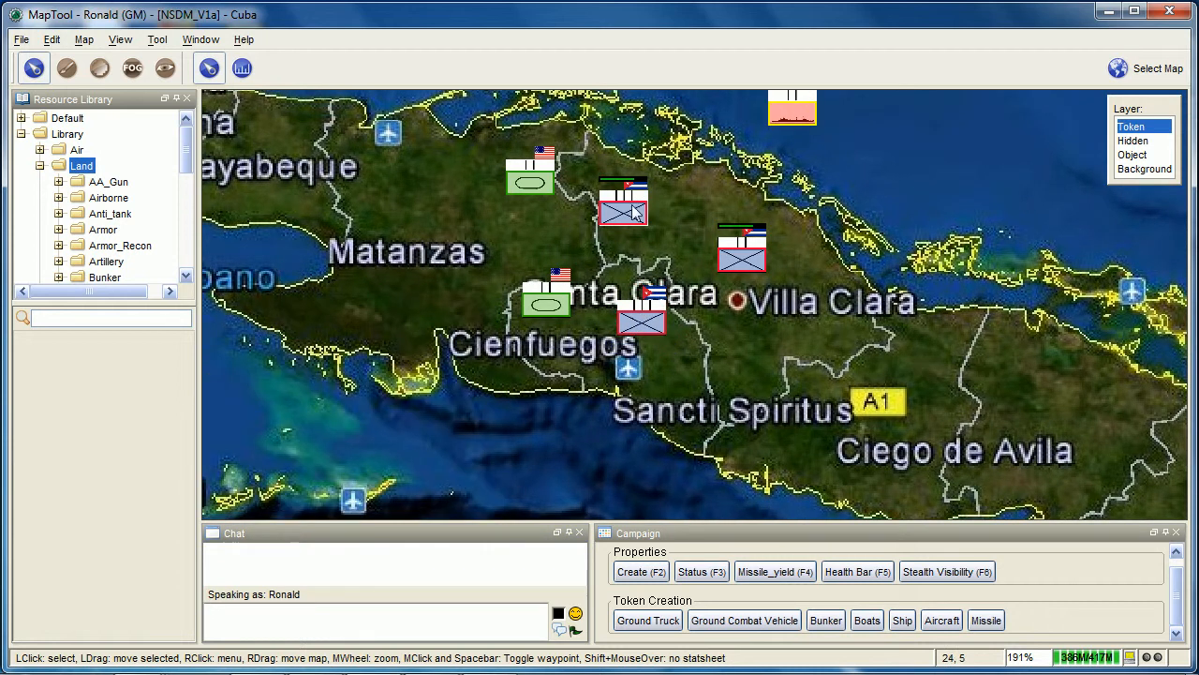
pyautogui.moveTo(612, 163); pyautogui.dragTo(773, 370)
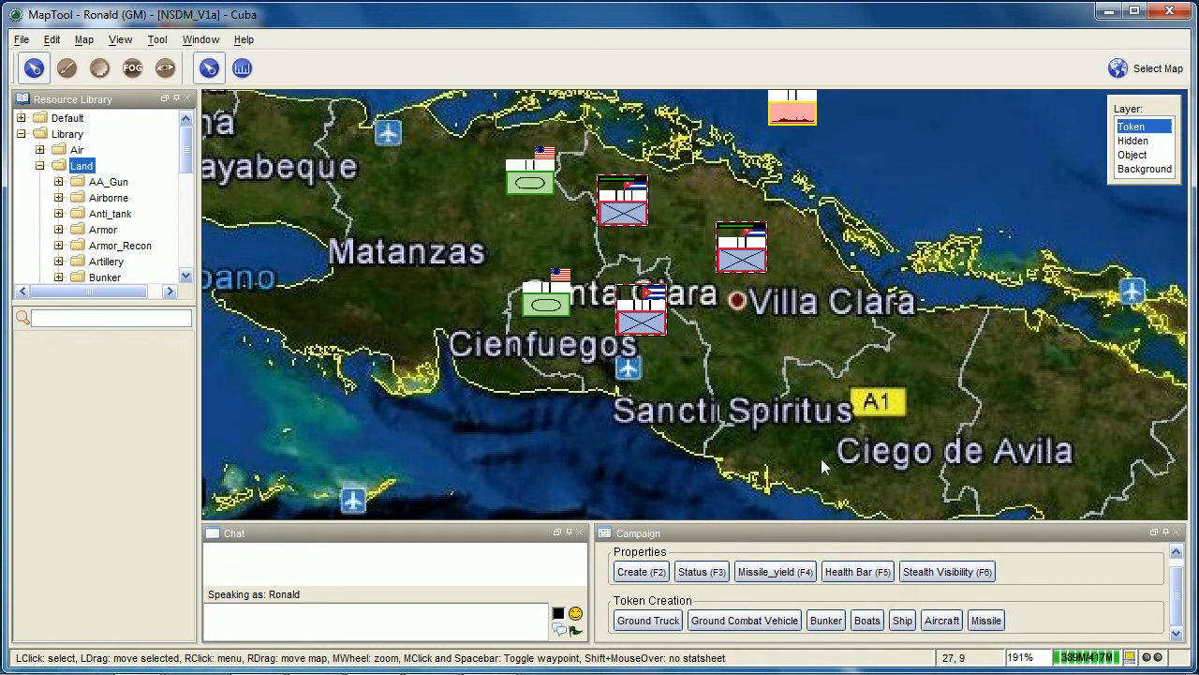
pyautogui.click(862, 572)
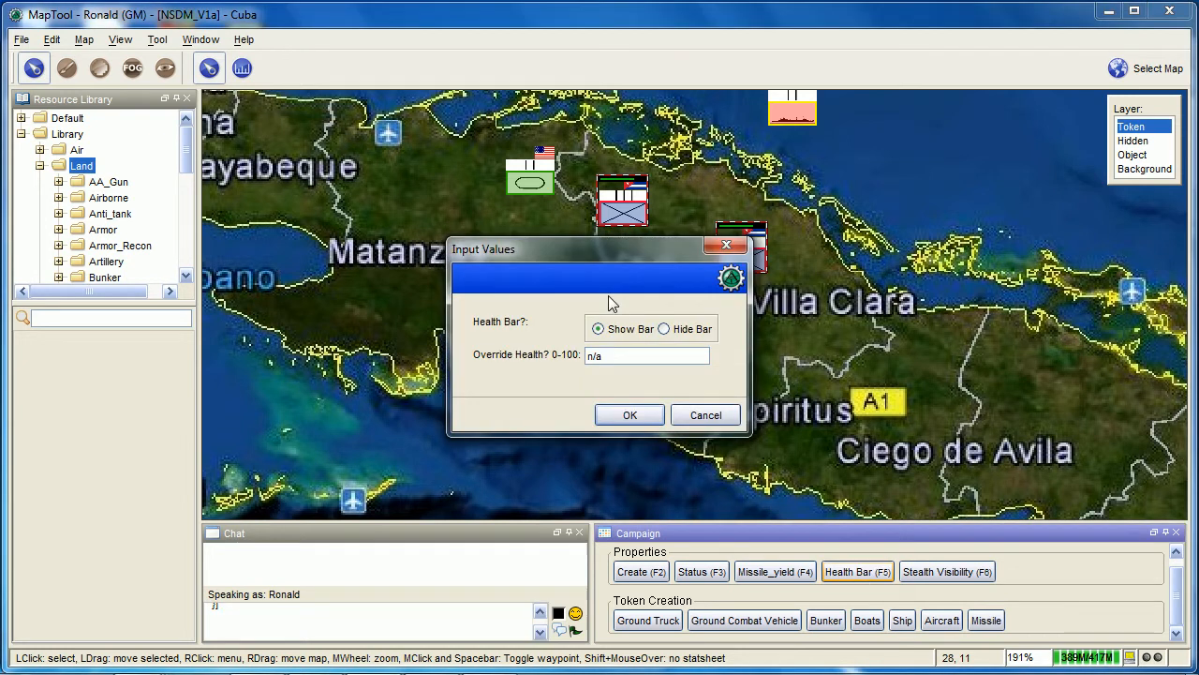
pyautogui.moveTo(630, 263); pyautogui.dragTo(392, 256)
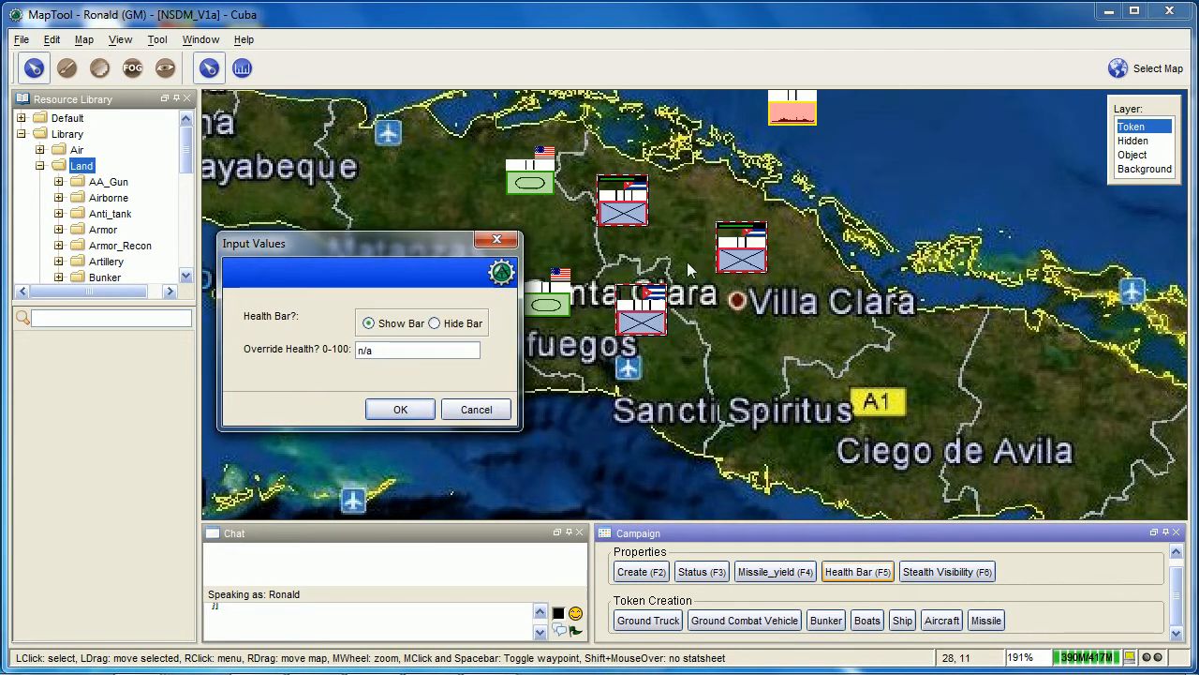
pyautogui.click(451, 324)
pyautogui.click(389, 334)
pyautogui.click(386, 352)
pyautogui.click(400, 352)
pyautogui.moveTo(365, 350); pyautogui.dragTo(330, 354)
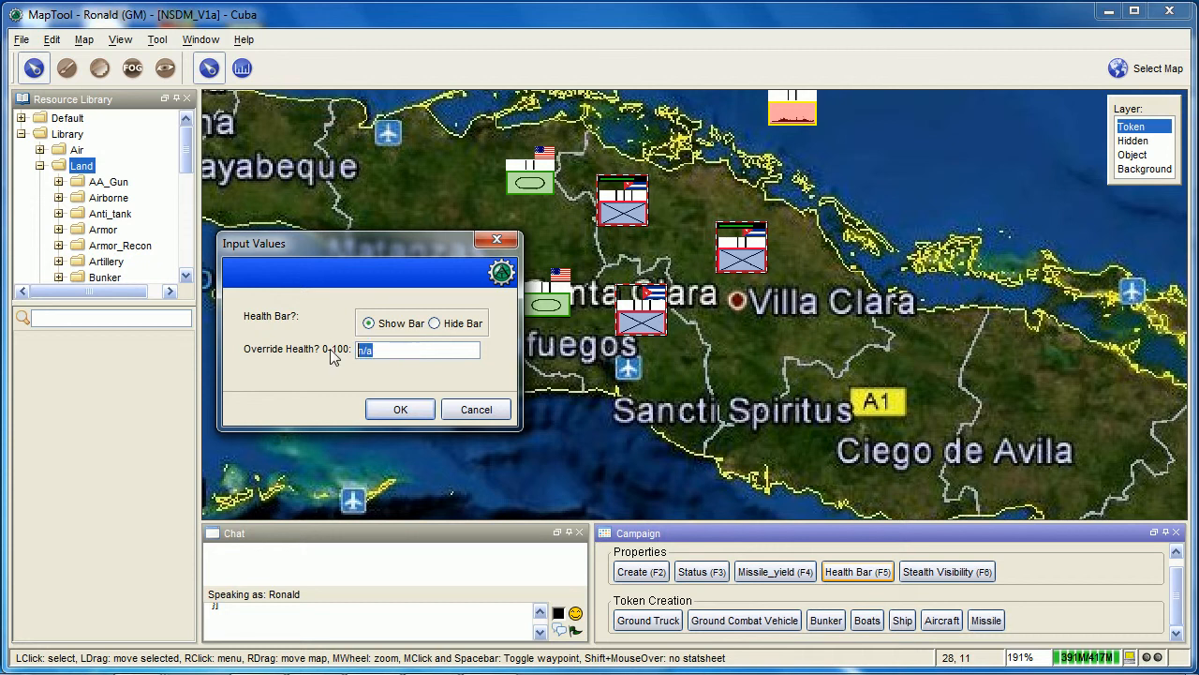
pyautogui.write('100')
pyautogui.click(407, 411)
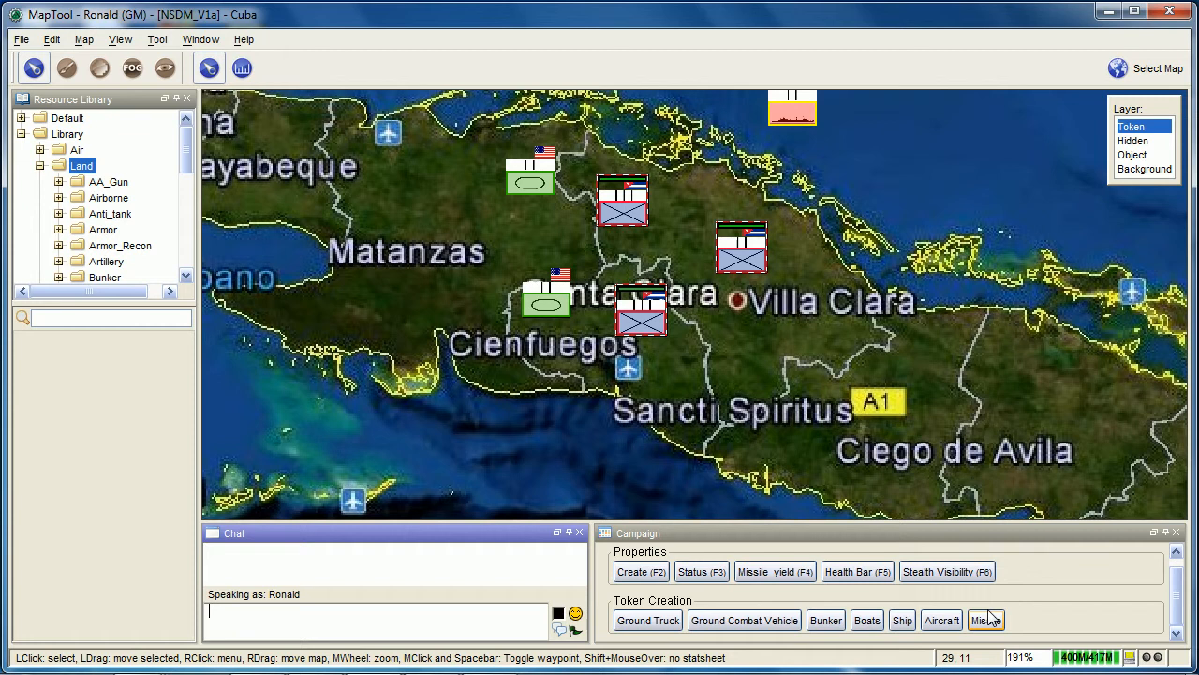
# Run the Stealth Visibility macro on the three selected infantry tokens, choosing Stealthed and setting the owner to USSR
pyautogui.click(975, 572)
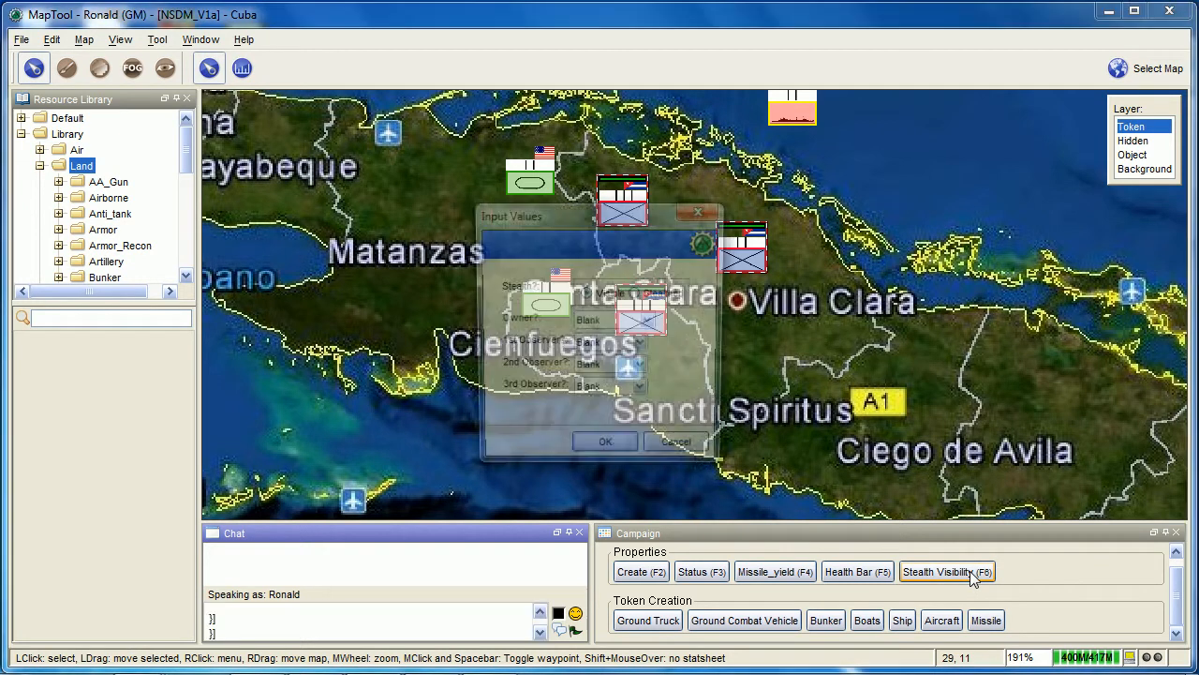
pyautogui.moveTo(615, 210); pyautogui.dragTo(355, 185)
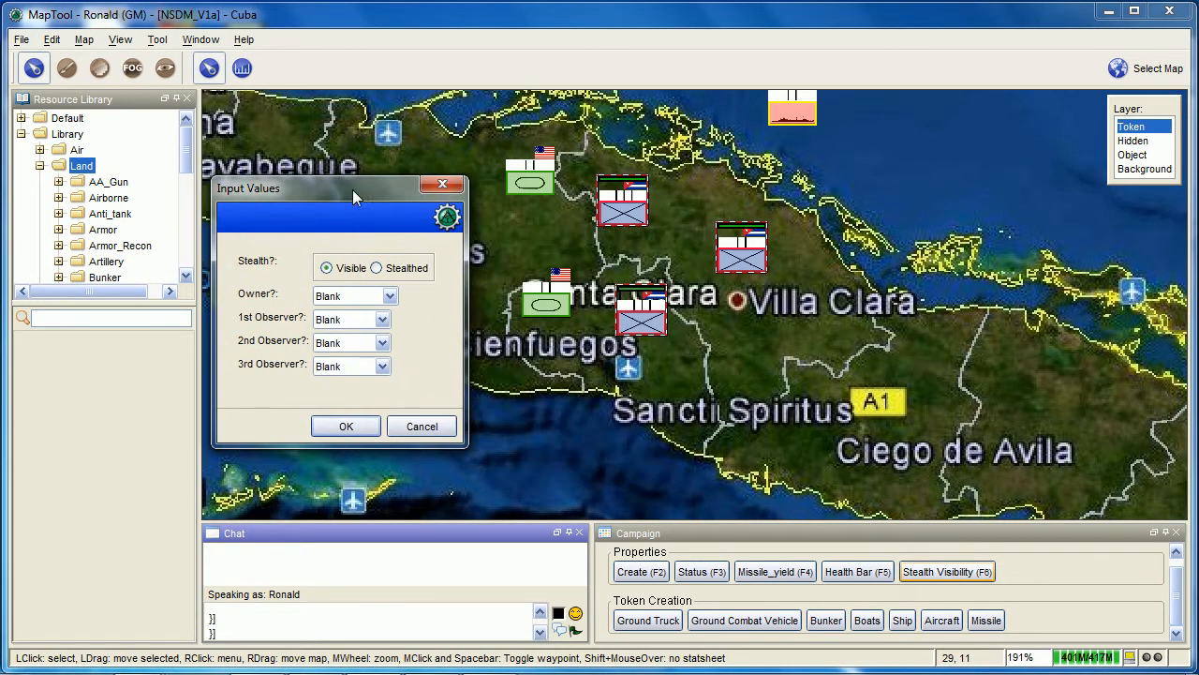
pyautogui.click(375, 268)
pyautogui.click(389, 296)
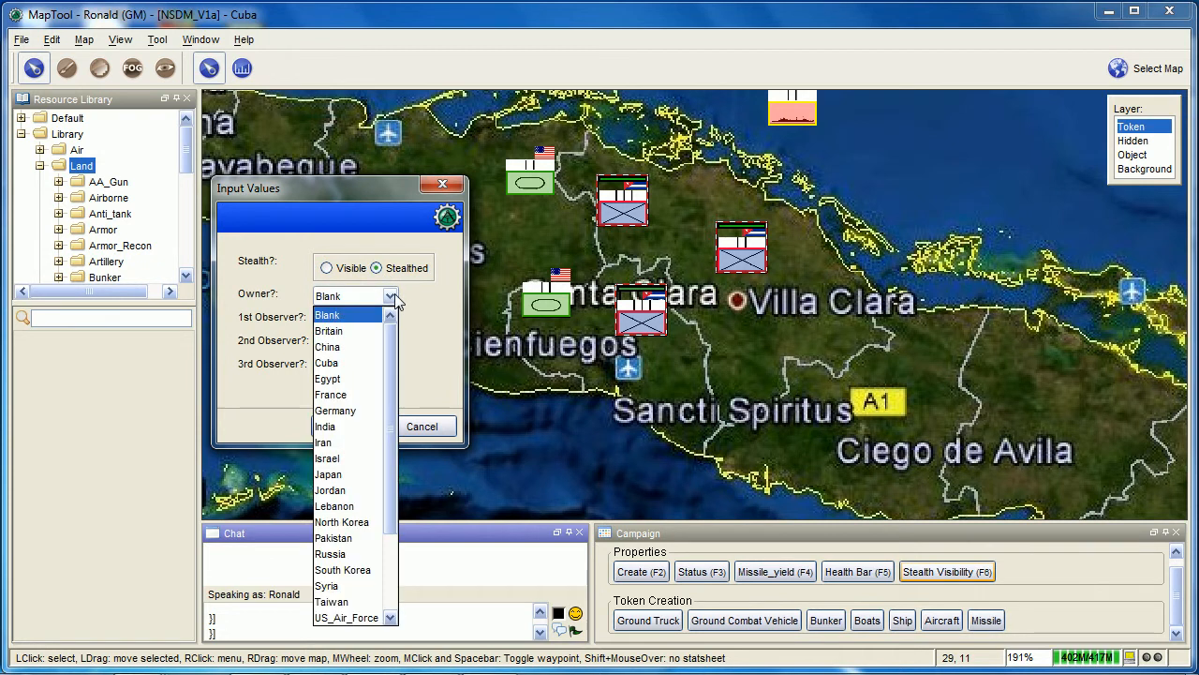
pyautogui.click(371, 367)
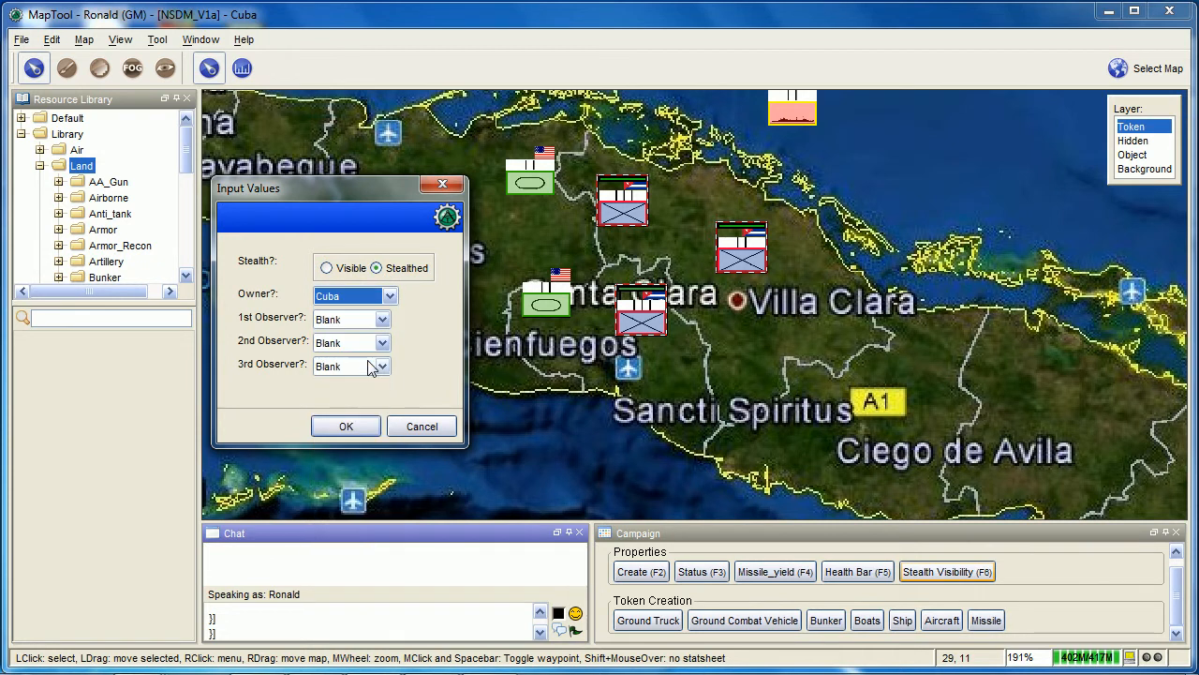
pyautogui.click(390, 297)
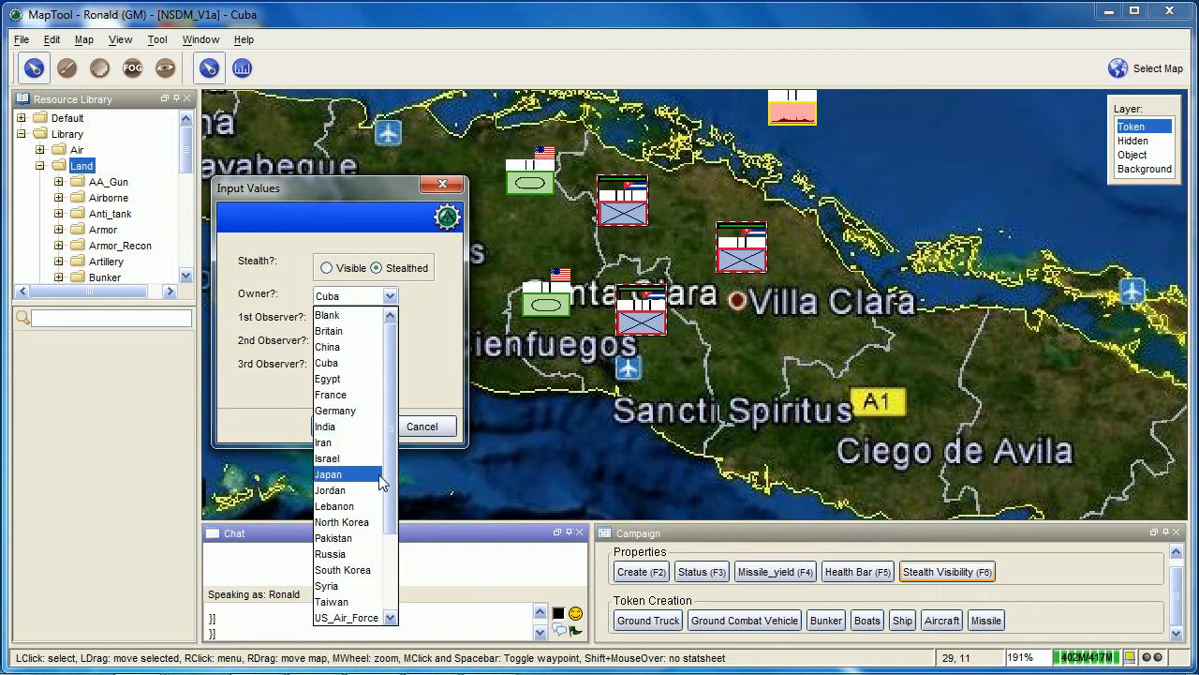
pyautogui.moveTo(390, 447); pyautogui.dragTo(390, 509)
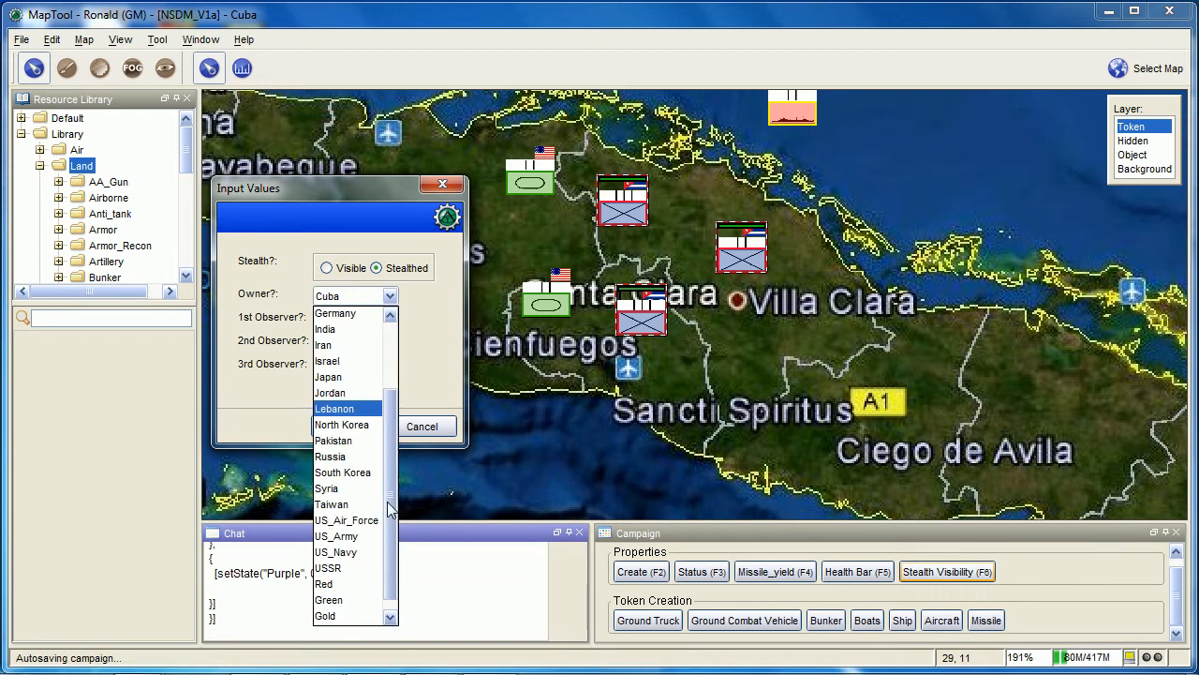
pyautogui.click(328, 567)
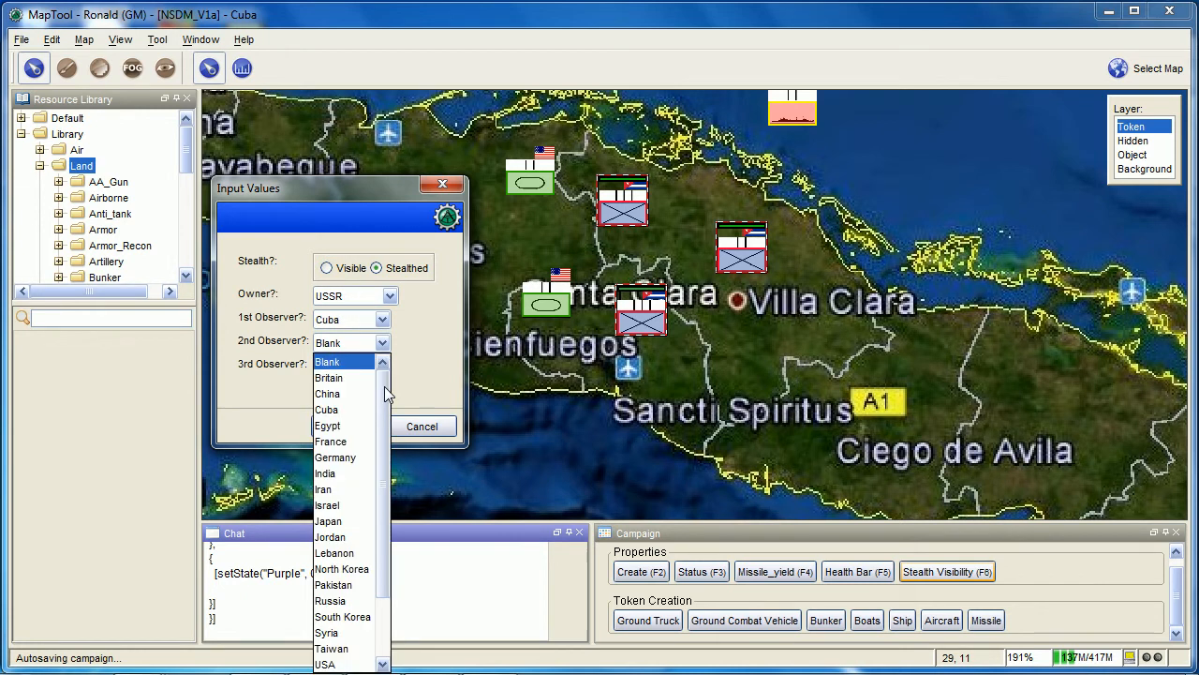
# Set the three observers to Cuba, USA and North Korea and apply the stealth visibility settings
pyautogui.moveTo(386, 387); pyautogui.dragTo(392, 484)
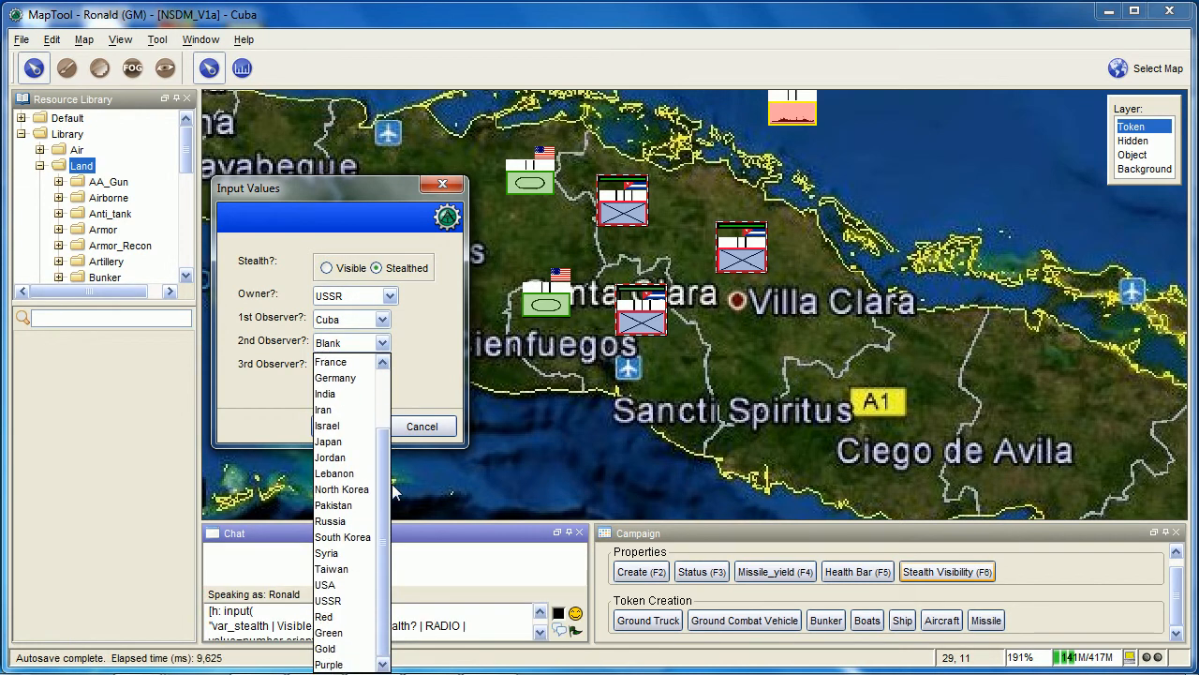
pyautogui.click(362, 584)
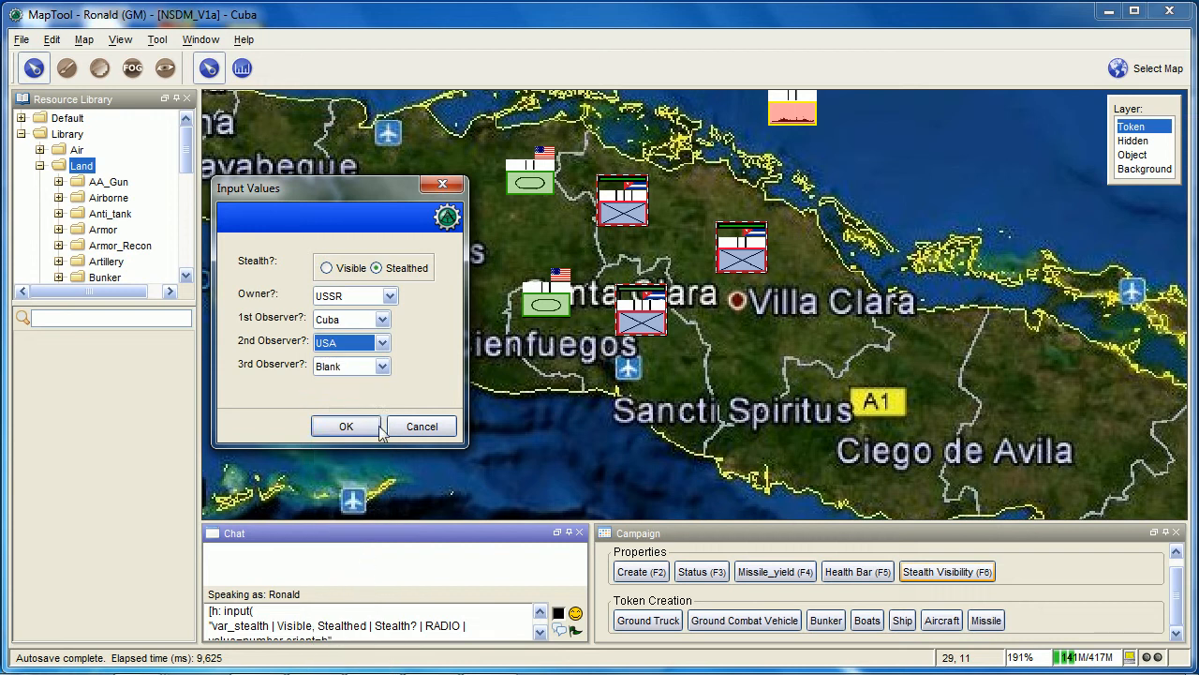
pyautogui.click(382, 368)
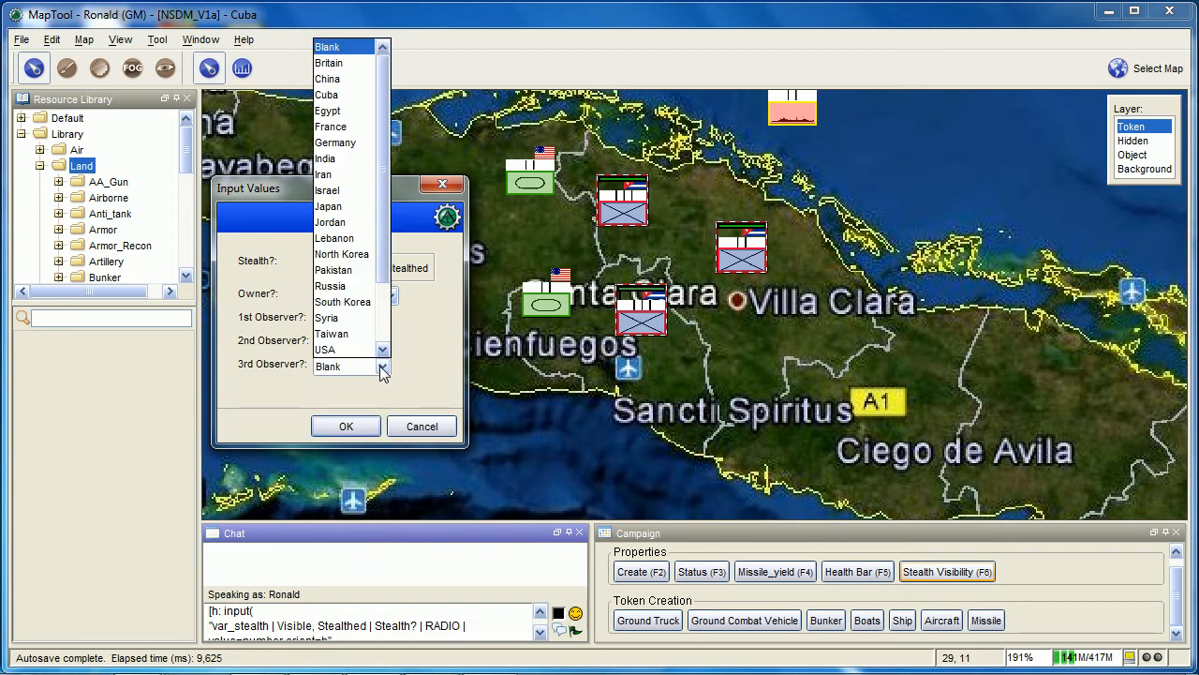
pyautogui.click(374, 263)
pyautogui.click(357, 426)
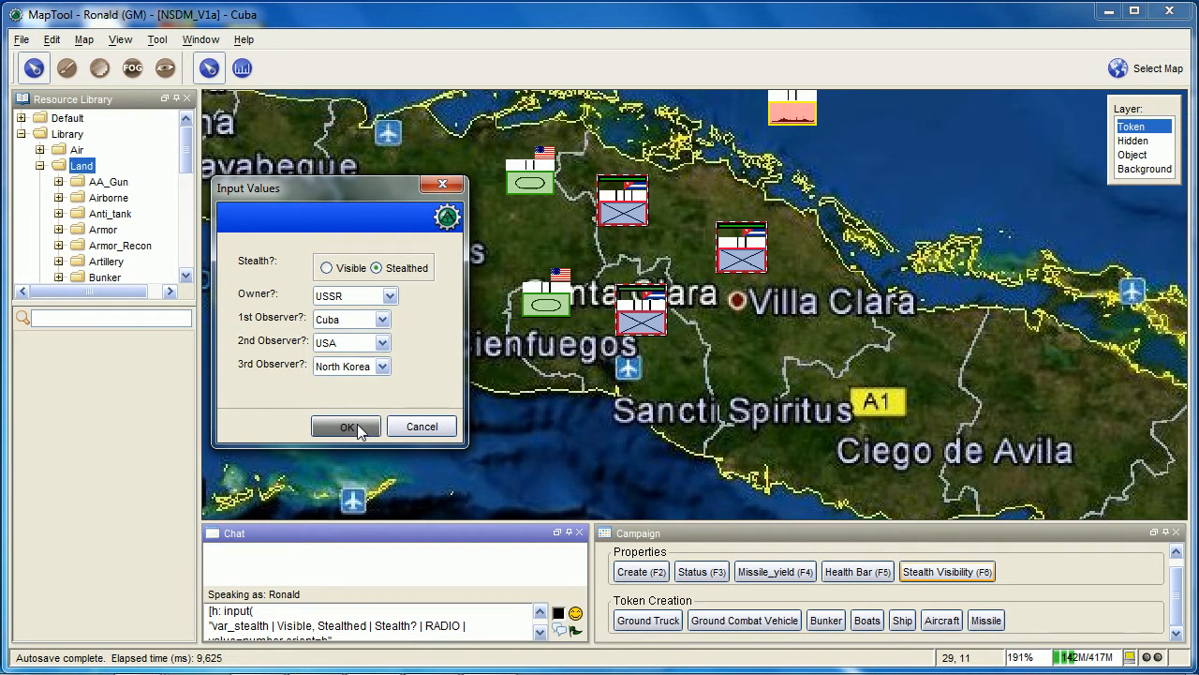
# Inspect the ownership settings of the northern infantry token Infantry_III 1
pyautogui.scroll(3, 650, 349)
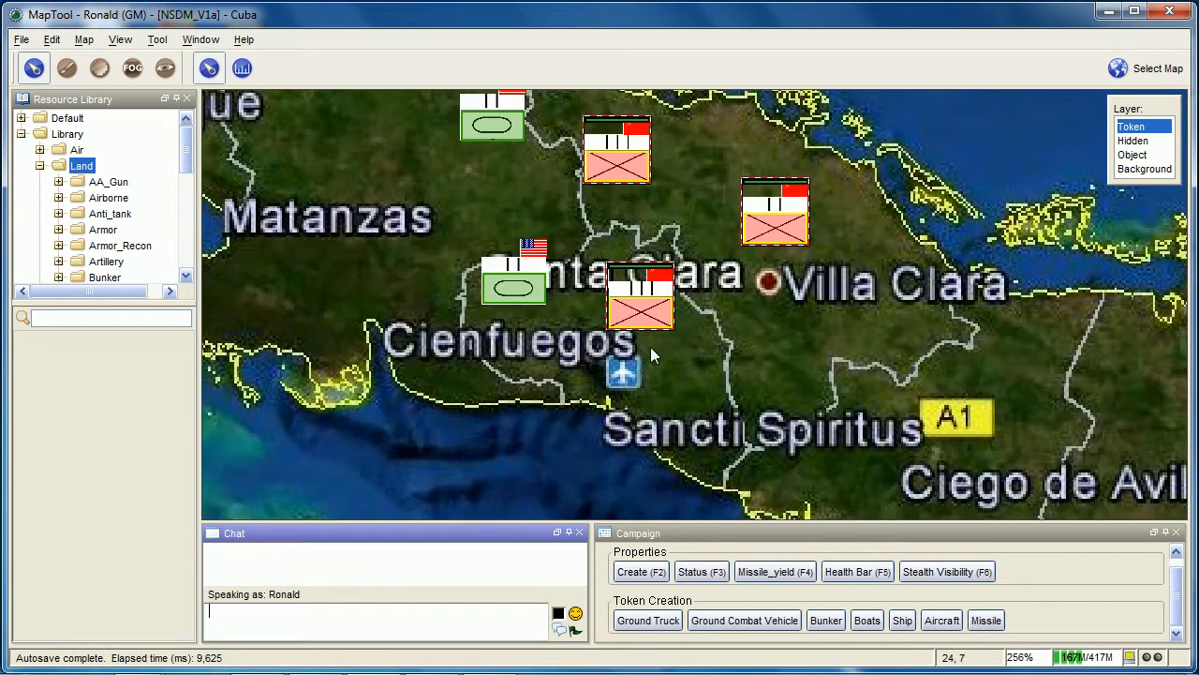
pyautogui.moveTo(702, 245); pyautogui.dragTo(680, 296)
pyautogui.moveTo(594, 199)
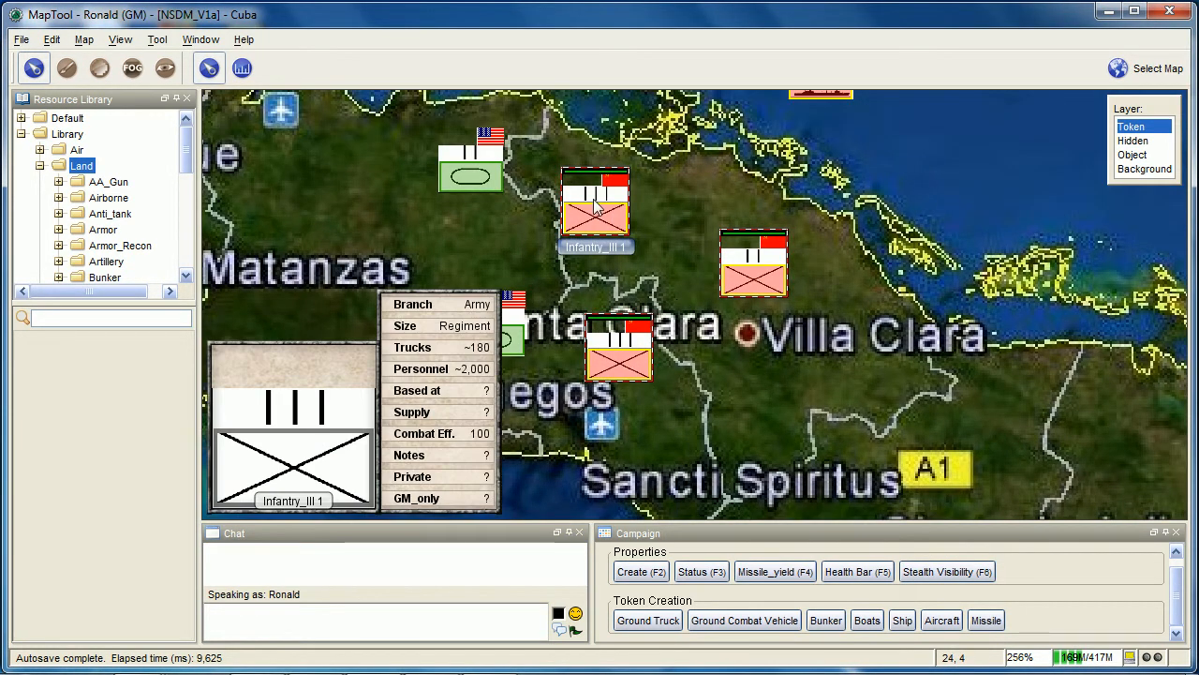
pyautogui.scroll(1, 595, 208)
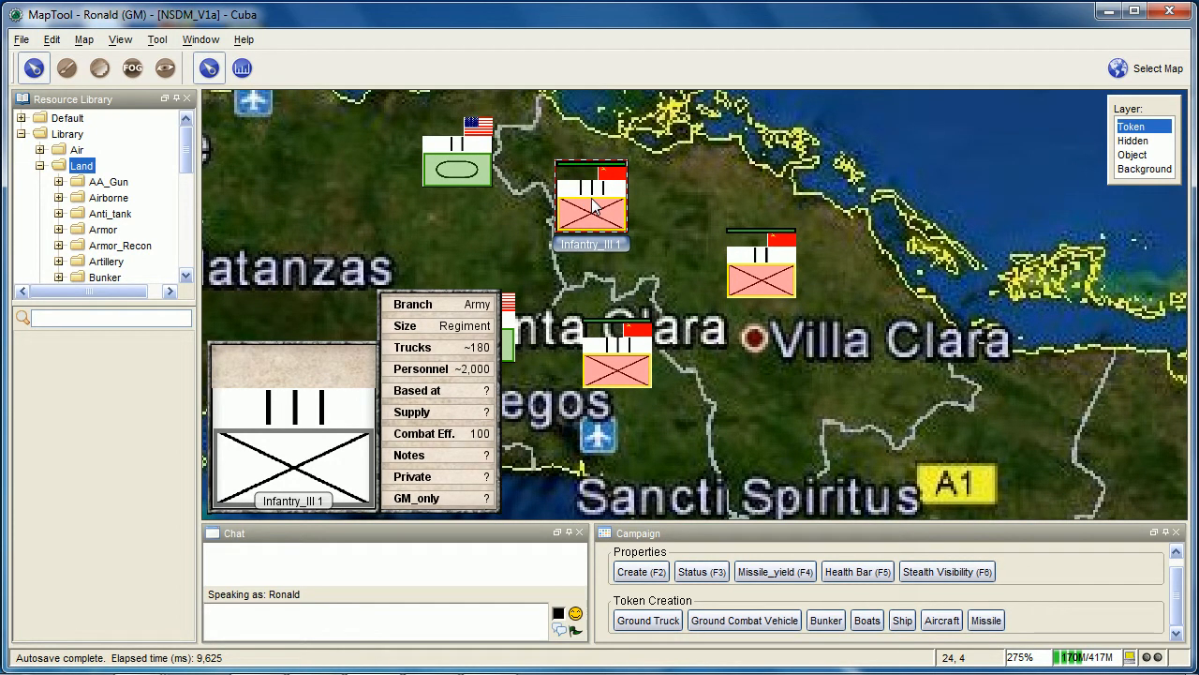
pyautogui.rightClick(593, 207)
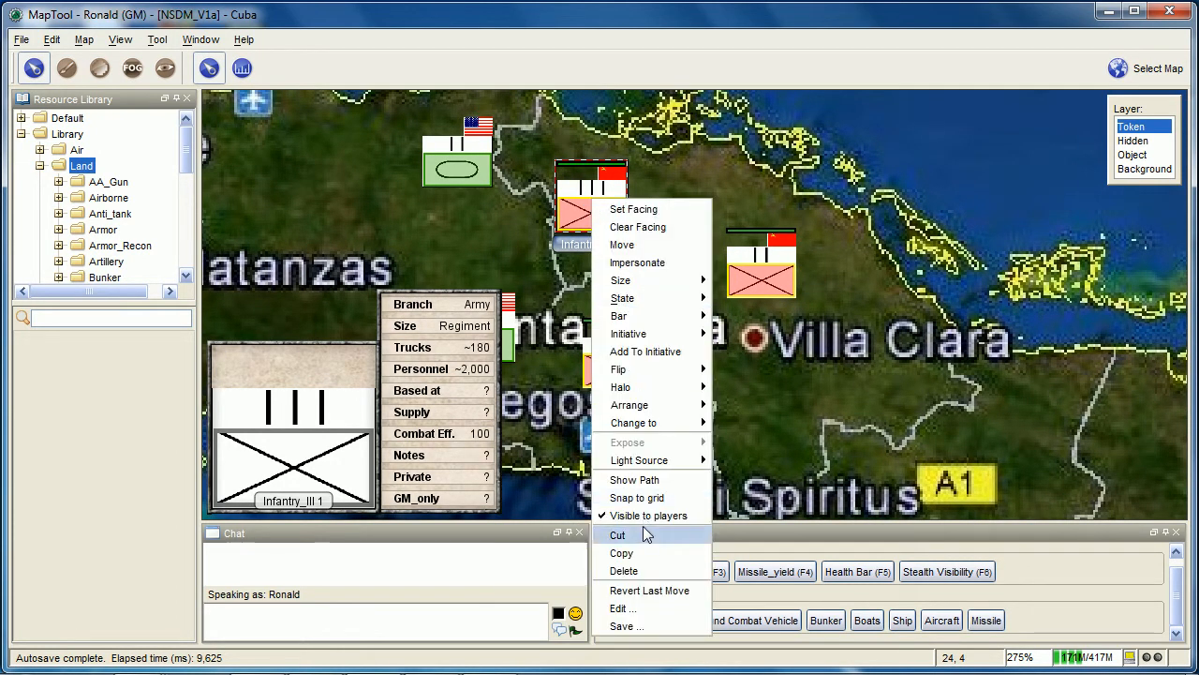
pyautogui.click(646, 608)
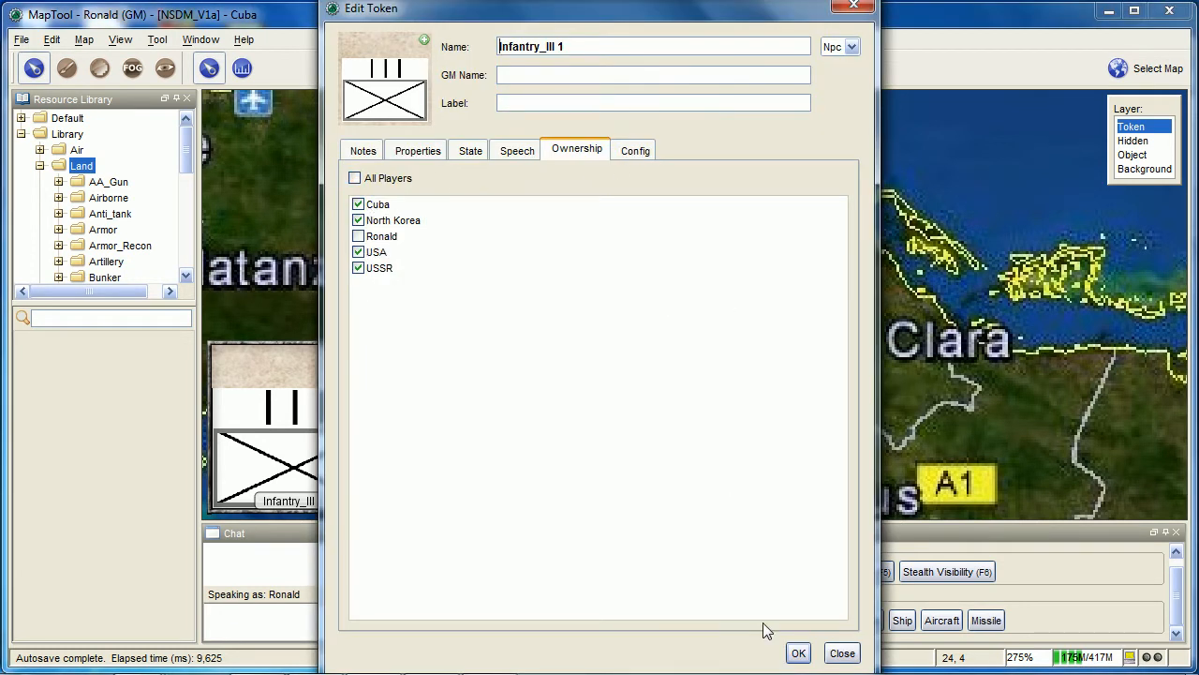
pyautogui.click(799, 653)
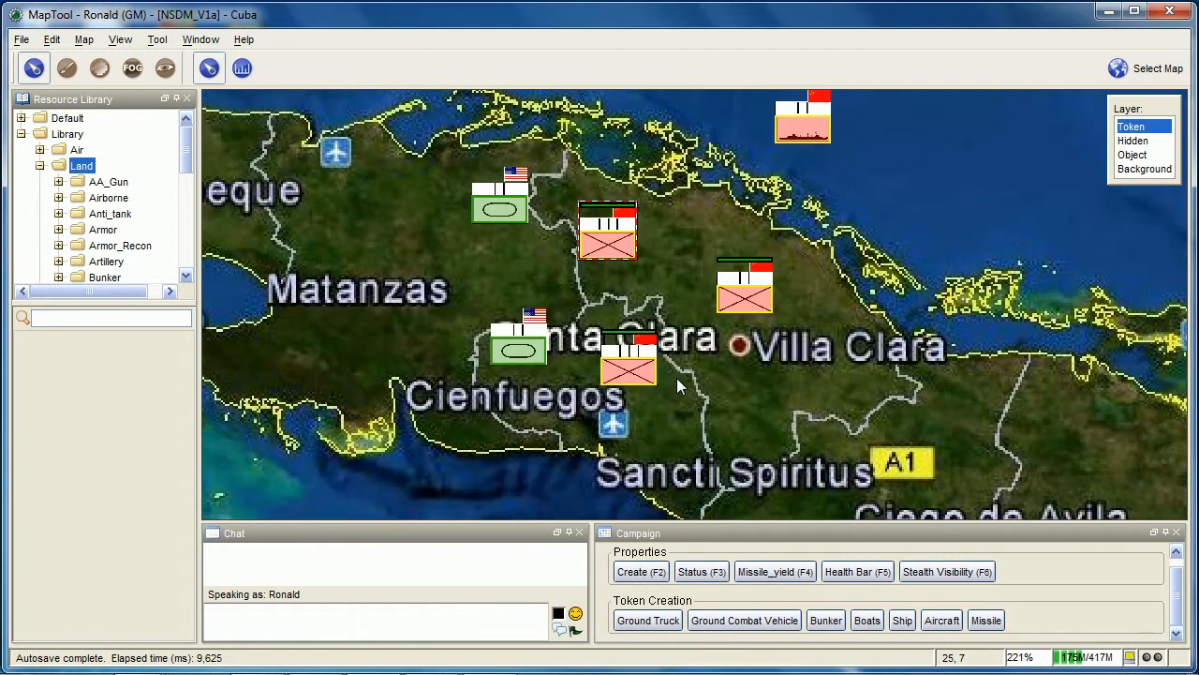
# Use the Create macro on Infantry_III 1 to turn on its Stealth option
pyautogui.scroll(-2, 683, 386)
pyautogui.scroll(1, 695, 336)
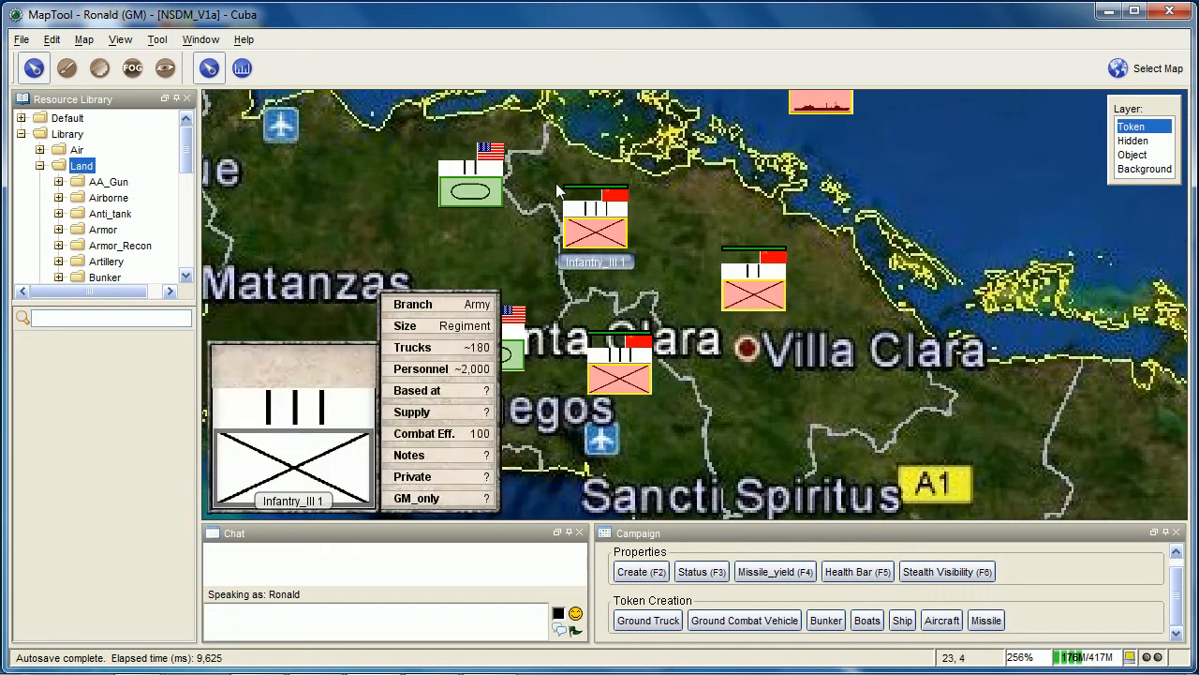
pyautogui.click(598, 224)
pyautogui.press('F2')
pyautogui.moveTo(585, 175); pyautogui.dragTo(976, 176)
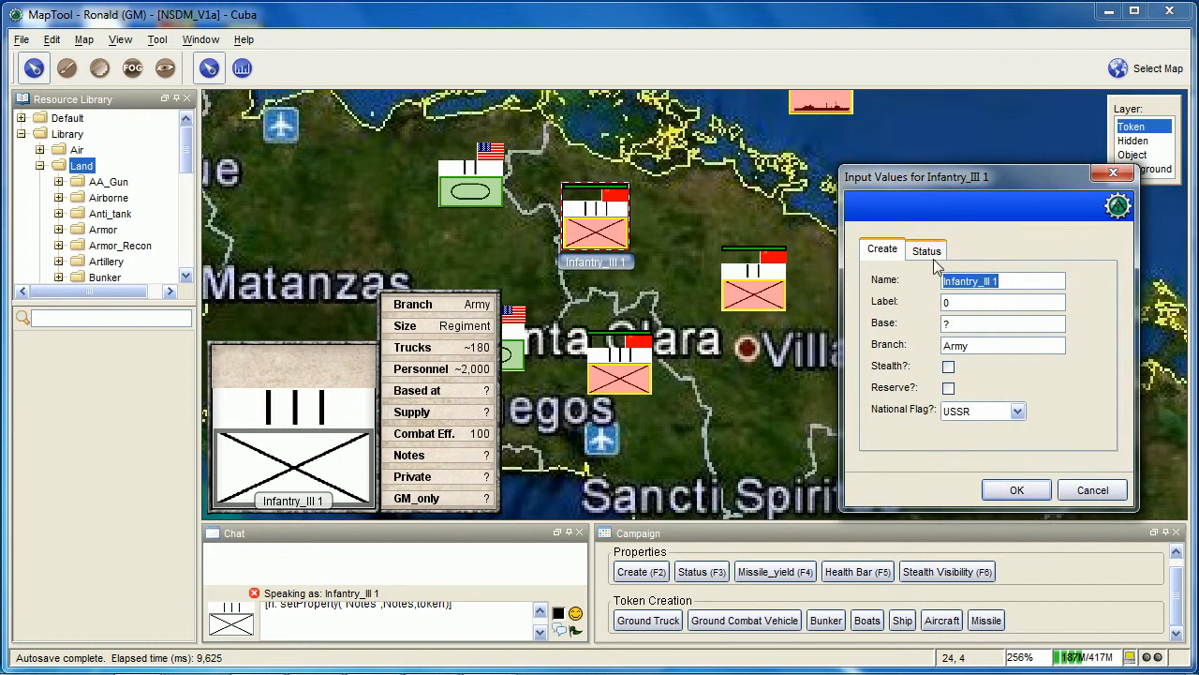
pyautogui.click(949, 366)
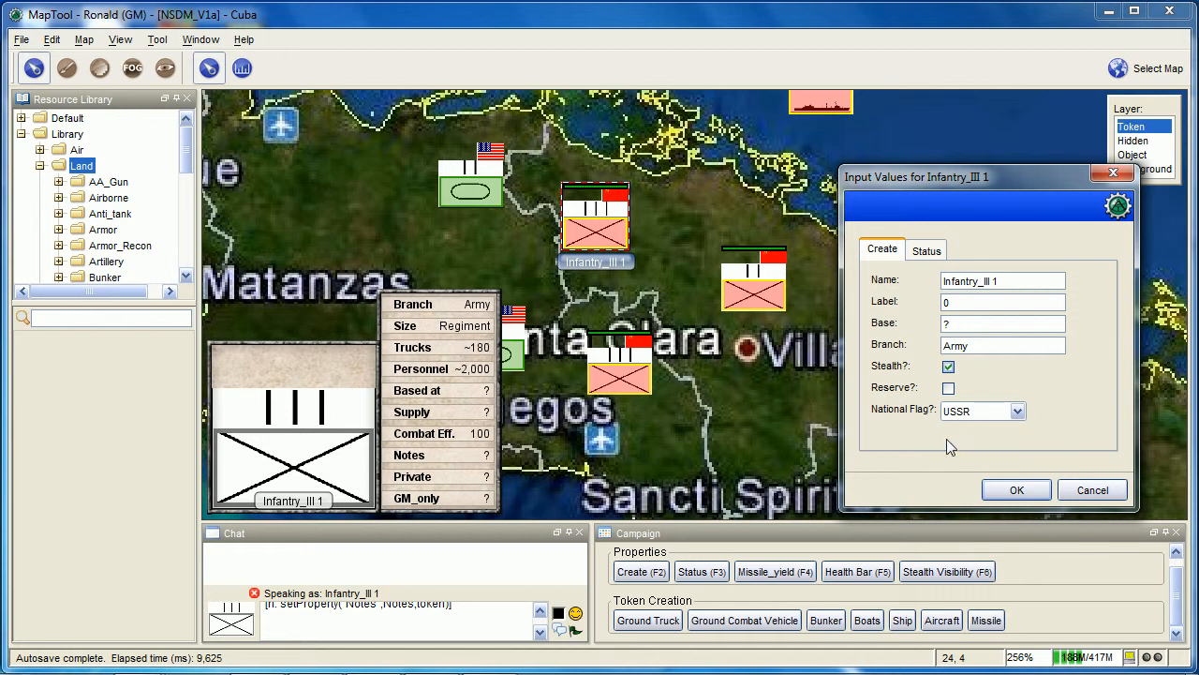
pyautogui.click(1018, 491)
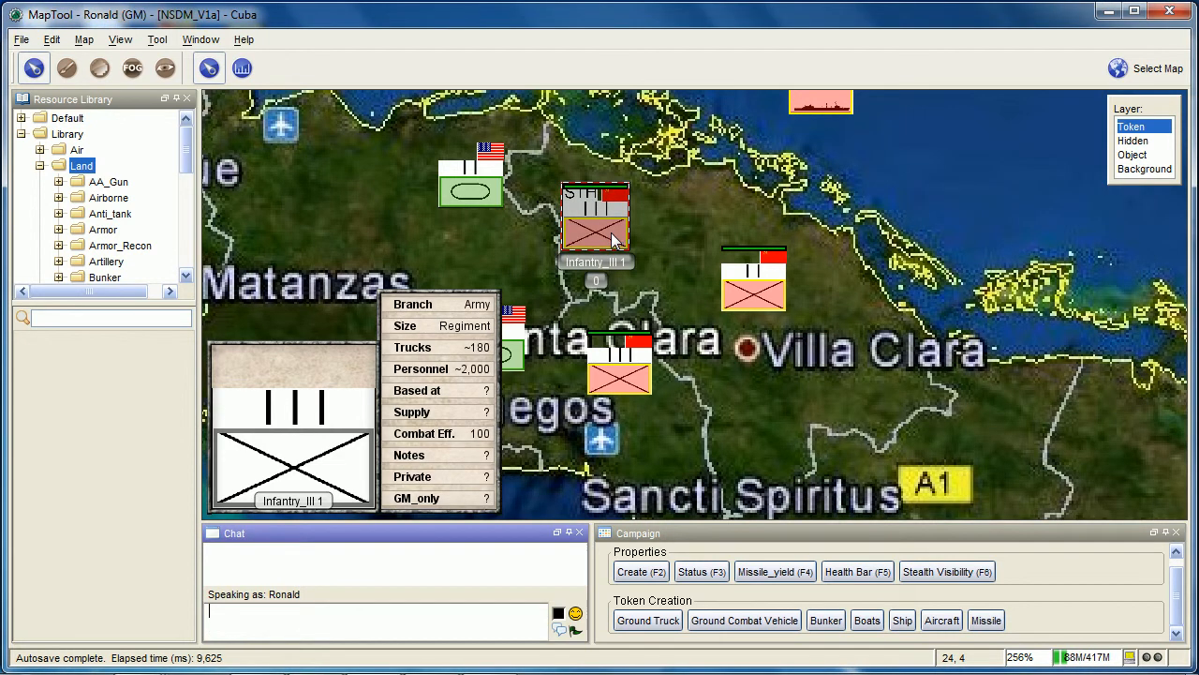
# Check which players own the stealthed Infantry_III 1 token
pyautogui.rightClick(611, 231)
pyautogui.click(642, 638)
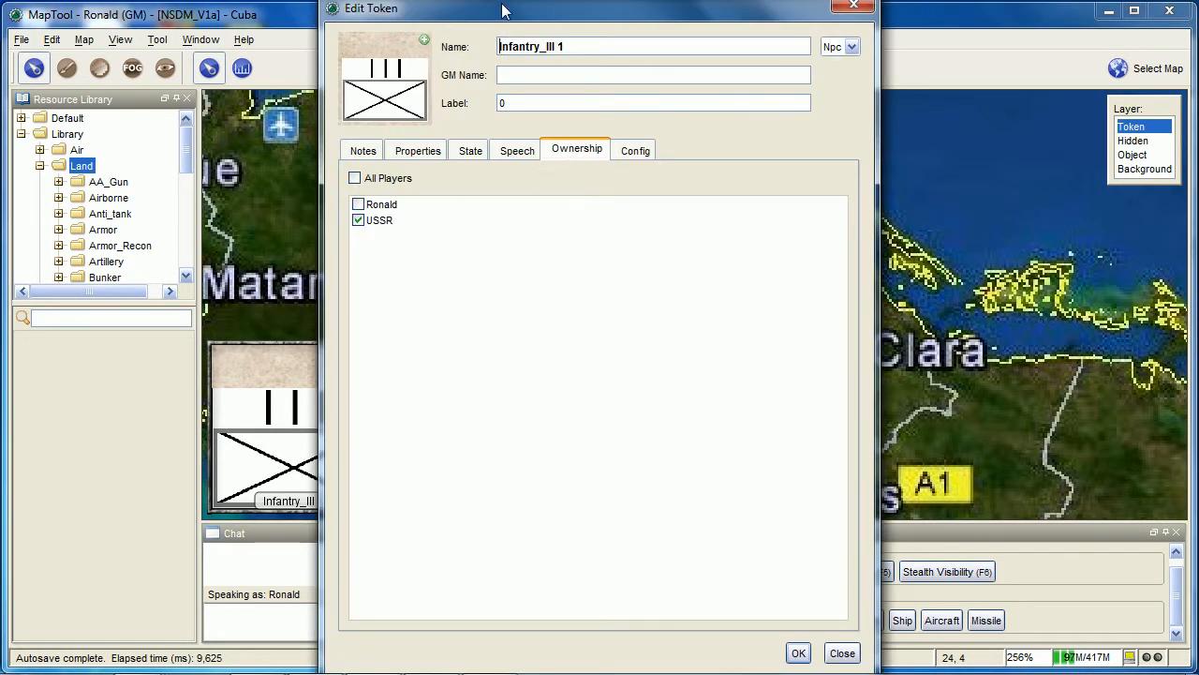
pyautogui.moveTo(499, 11); pyautogui.dragTo(235, 19)
pyautogui.click(531, 658)
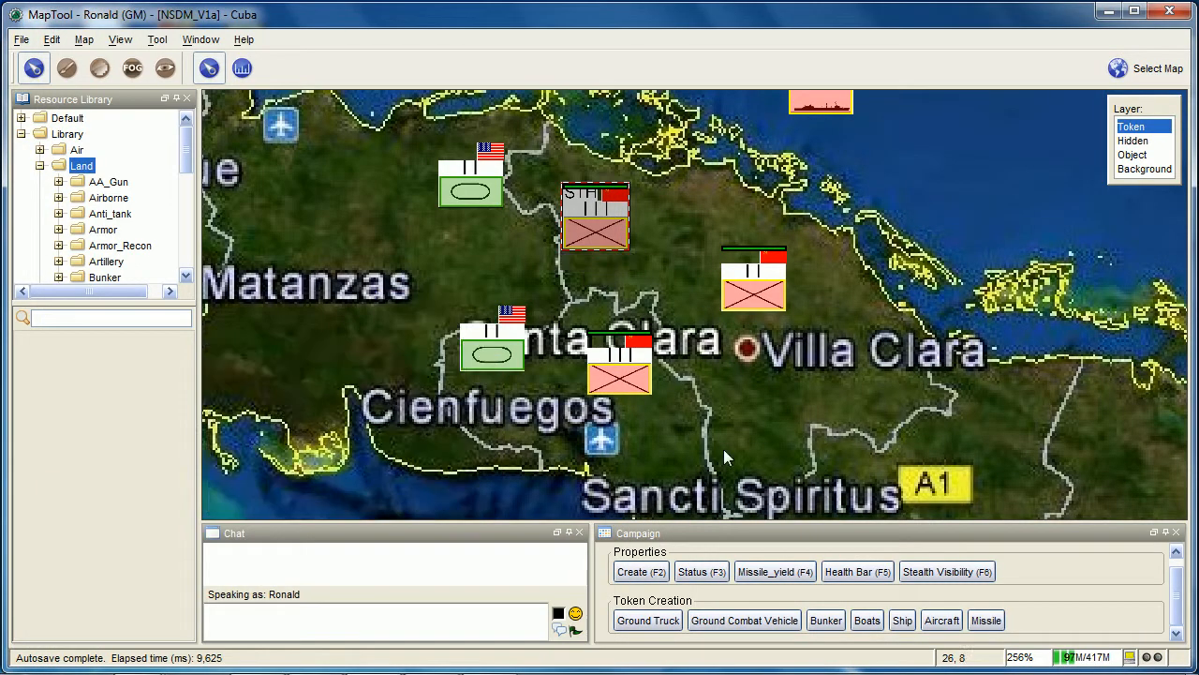
pyautogui.scroll(3, 761, 444)
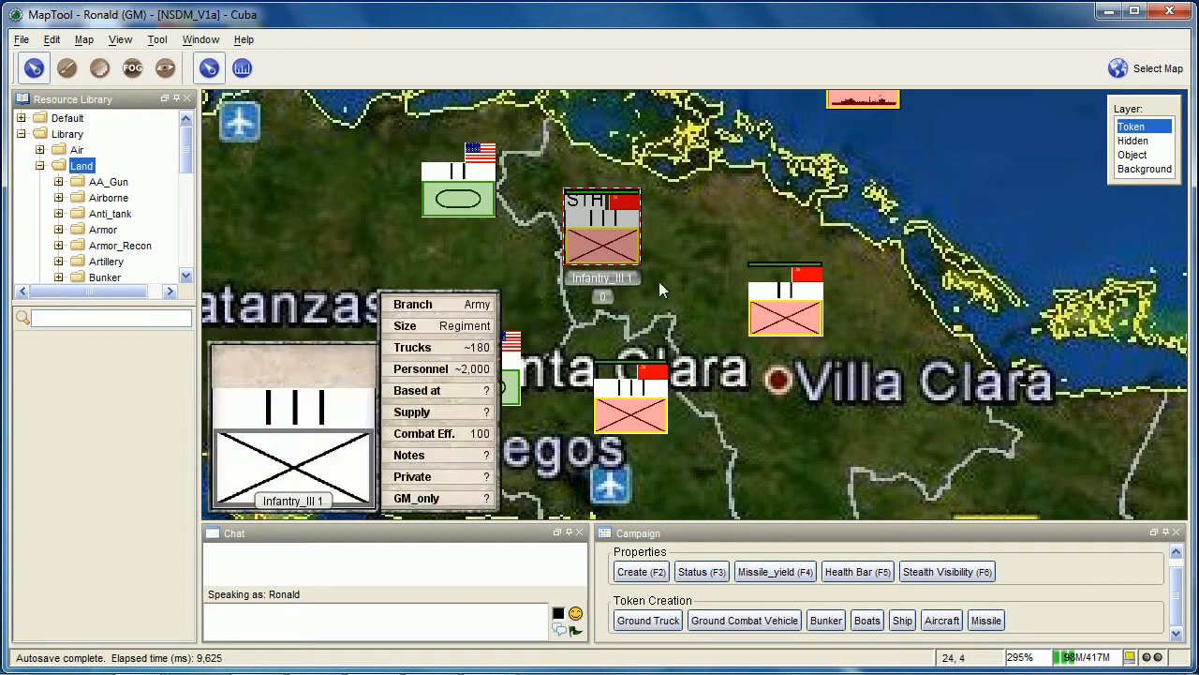
pyautogui.click(692, 341)
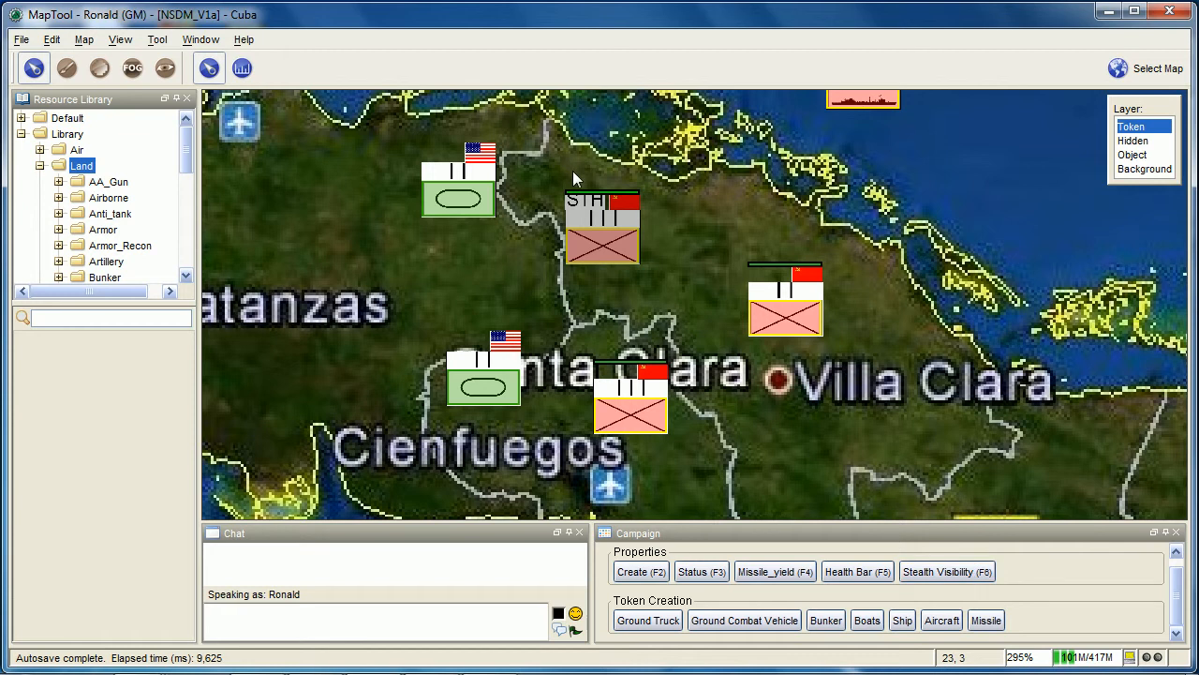
pyautogui.moveTo(569, 162); pyautogui.dragTo(844, 459)
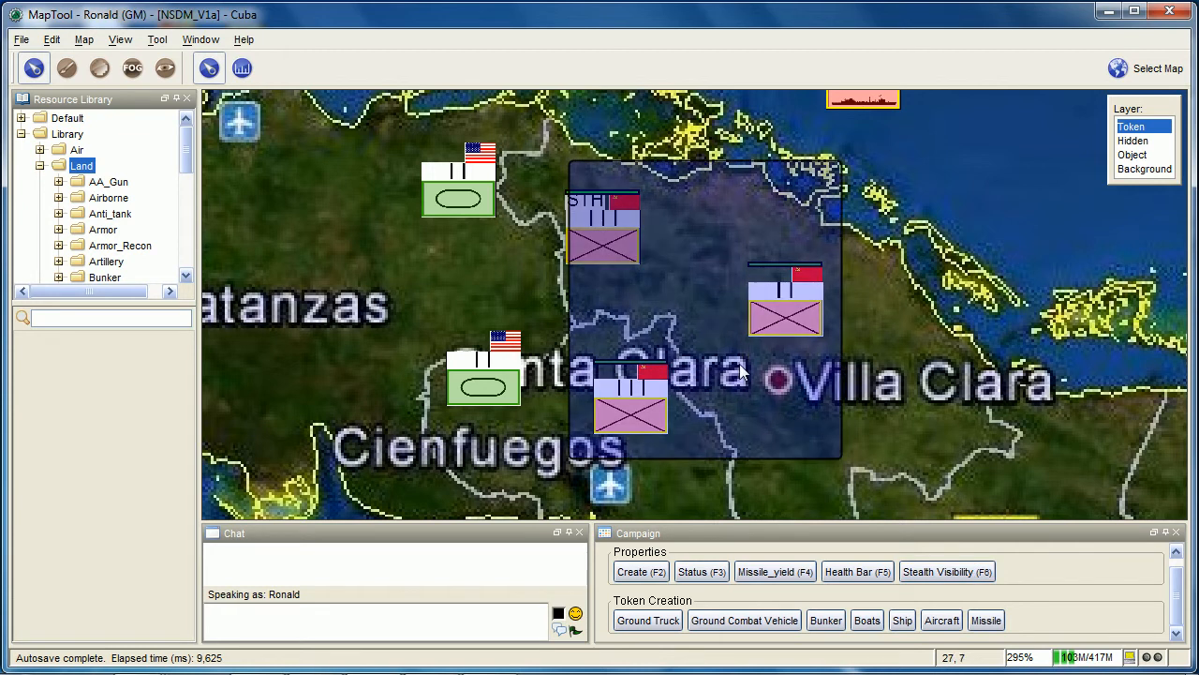
pyautogui.moveTo(740, 373); pyautogui.dragTo(742, 375)
# Turn All Players ownership on and back off in the stealthed Infantry_III 1 token's settings
pyautogui.rightClick(614, 214)
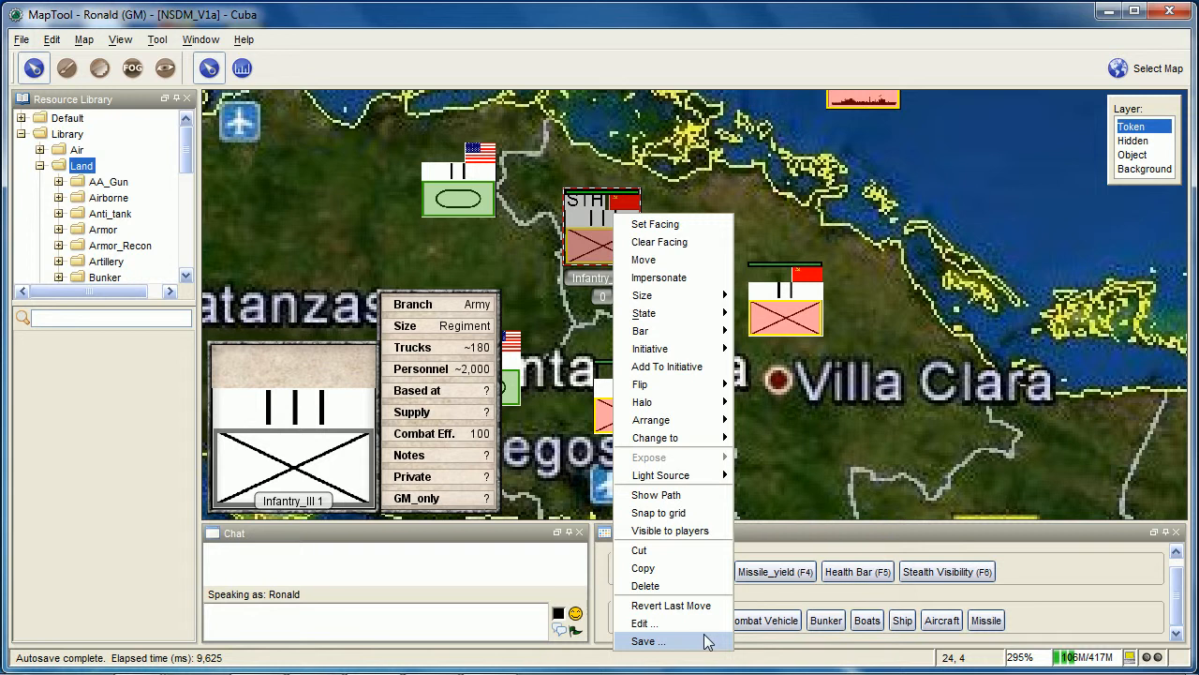
pyautogui.click(647, 623)
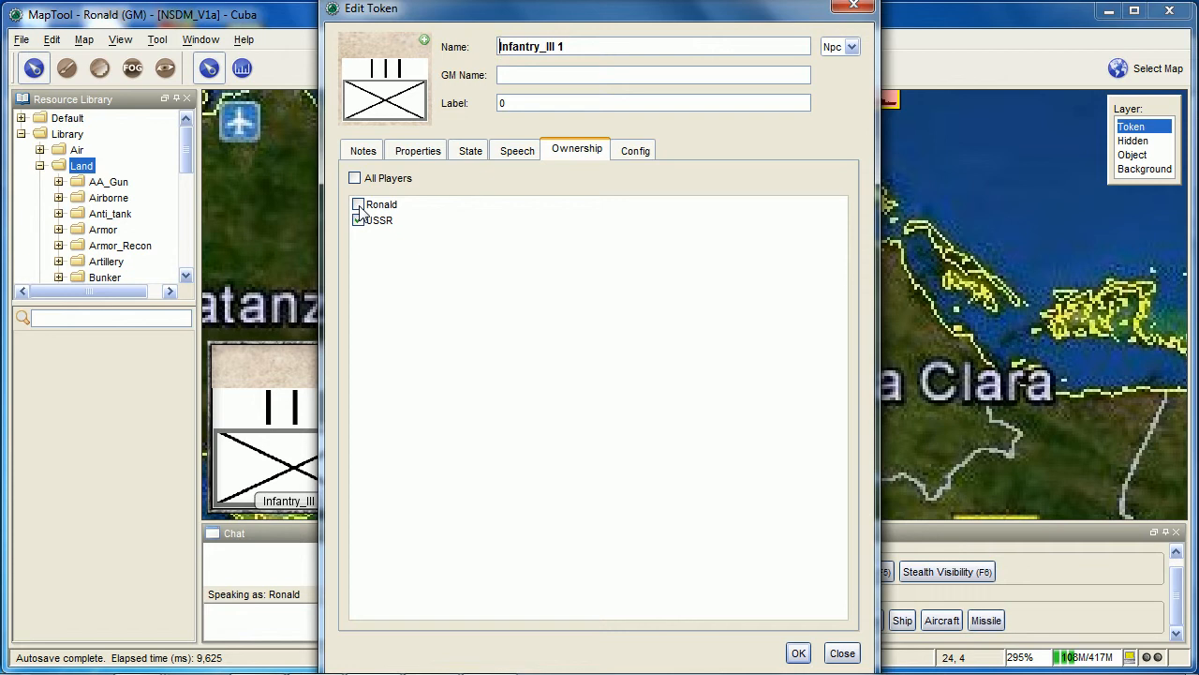
pyautogui.click(405, 290)
pyautogui.click(474, 192)
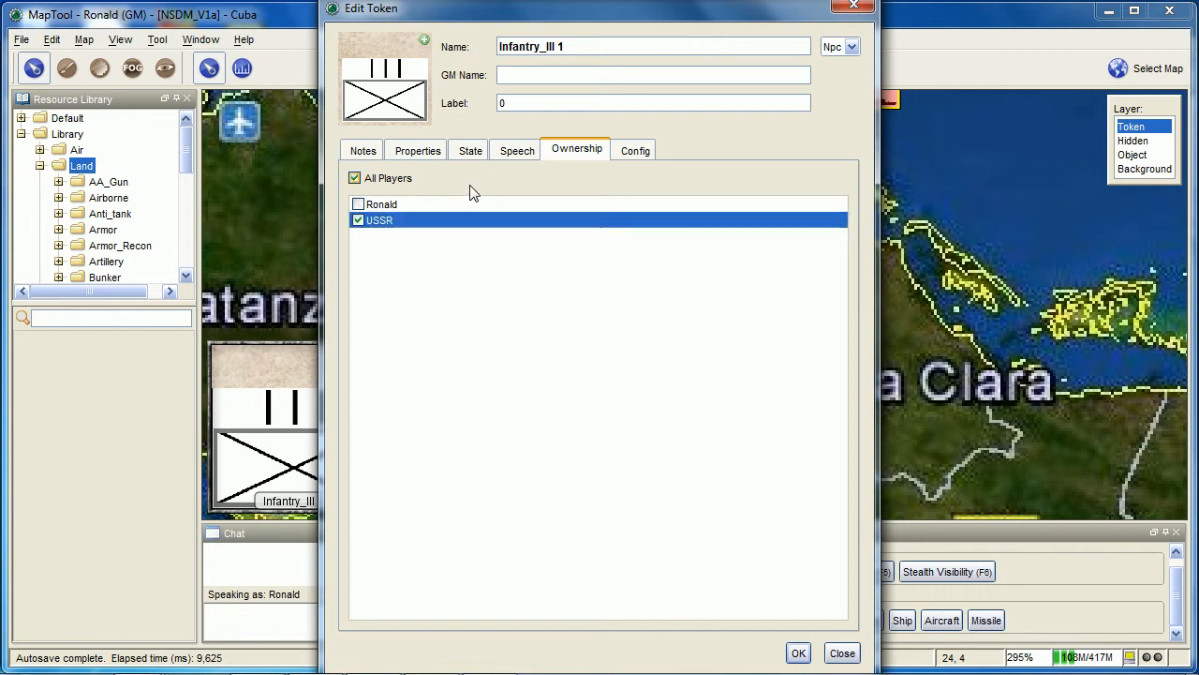
pyautogui.click(437, 192)
pyautogui.click(799, 653)
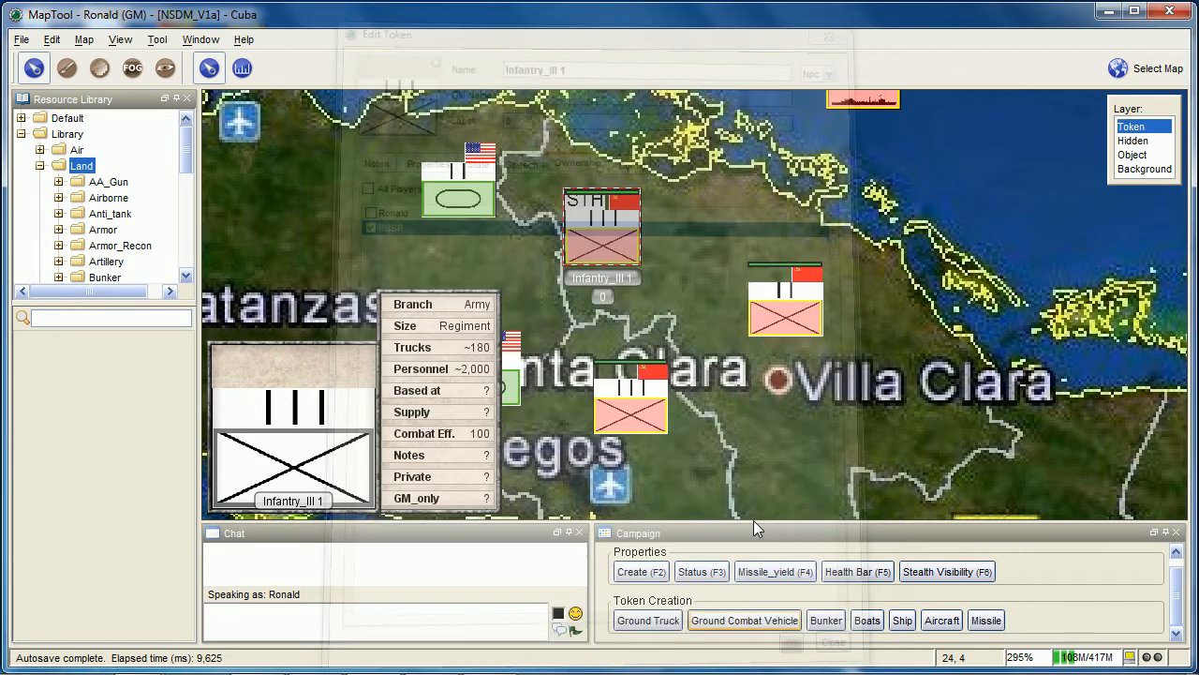
# Run the Stealth Visibility macro on Infantry_III 1 with Visible, owner Britain, and observers China, South Korea and Japan
pyautogui.click(971, 573)
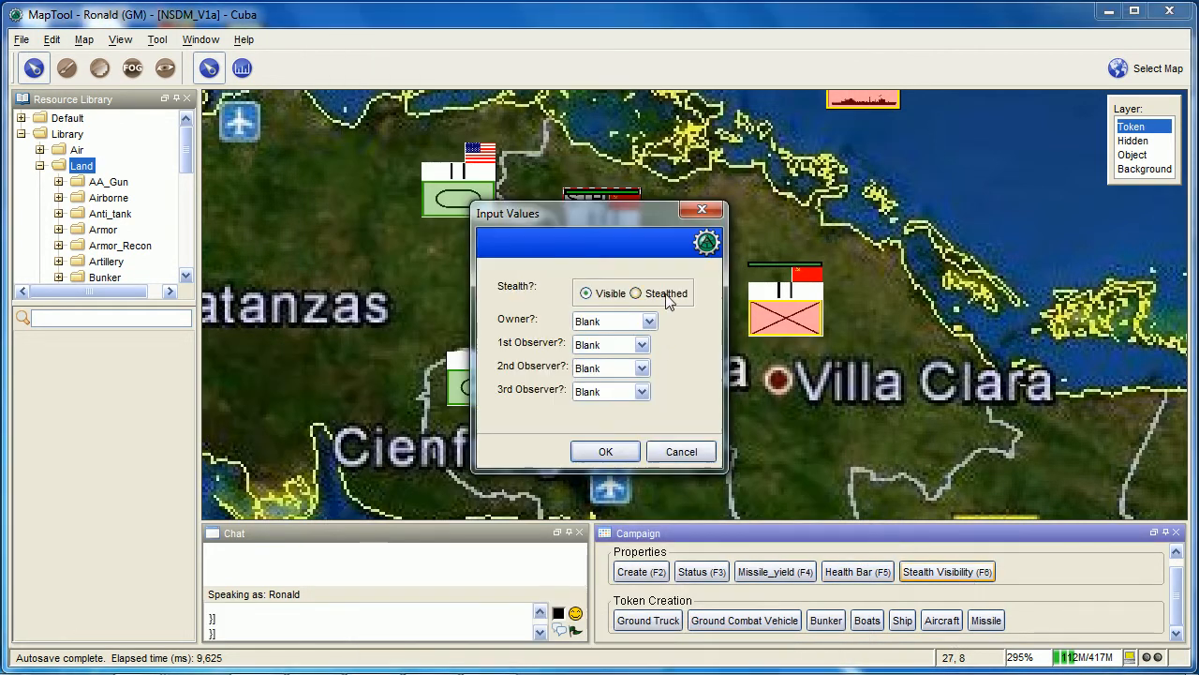
pyautogui.click(628, 324)
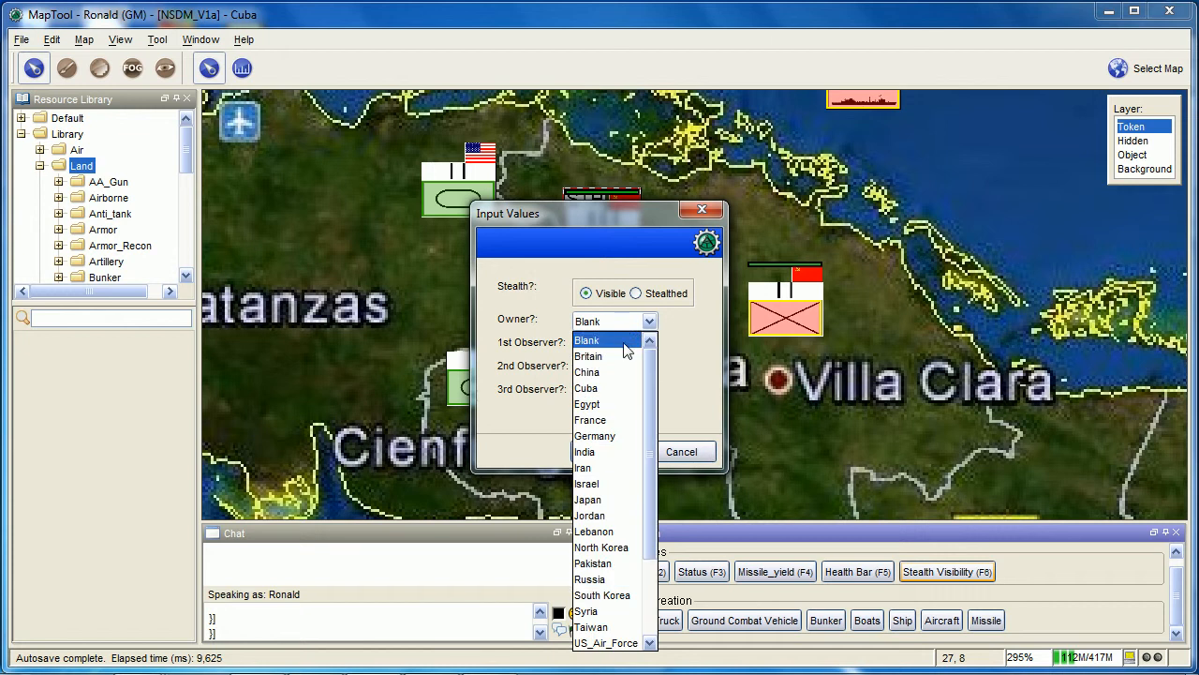
pyautogui.click(626, 356)
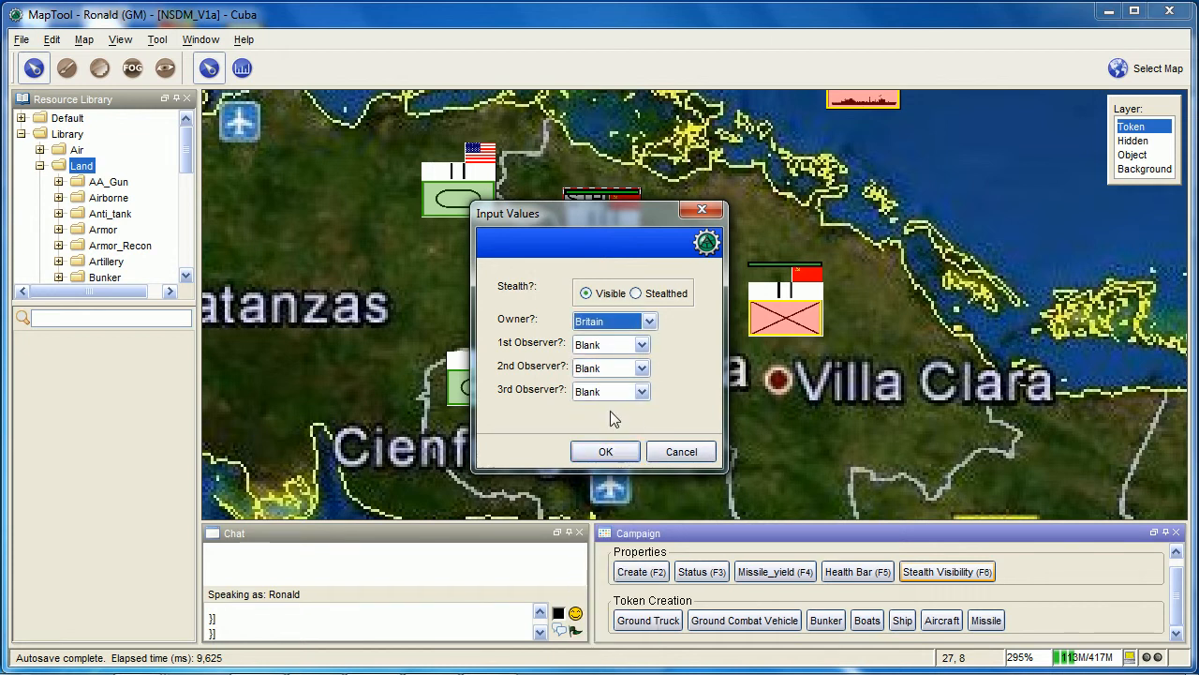
pyautogui.click(611, 346)
pyautogui.click(609, 393)
pyautogui.click(611, 370)
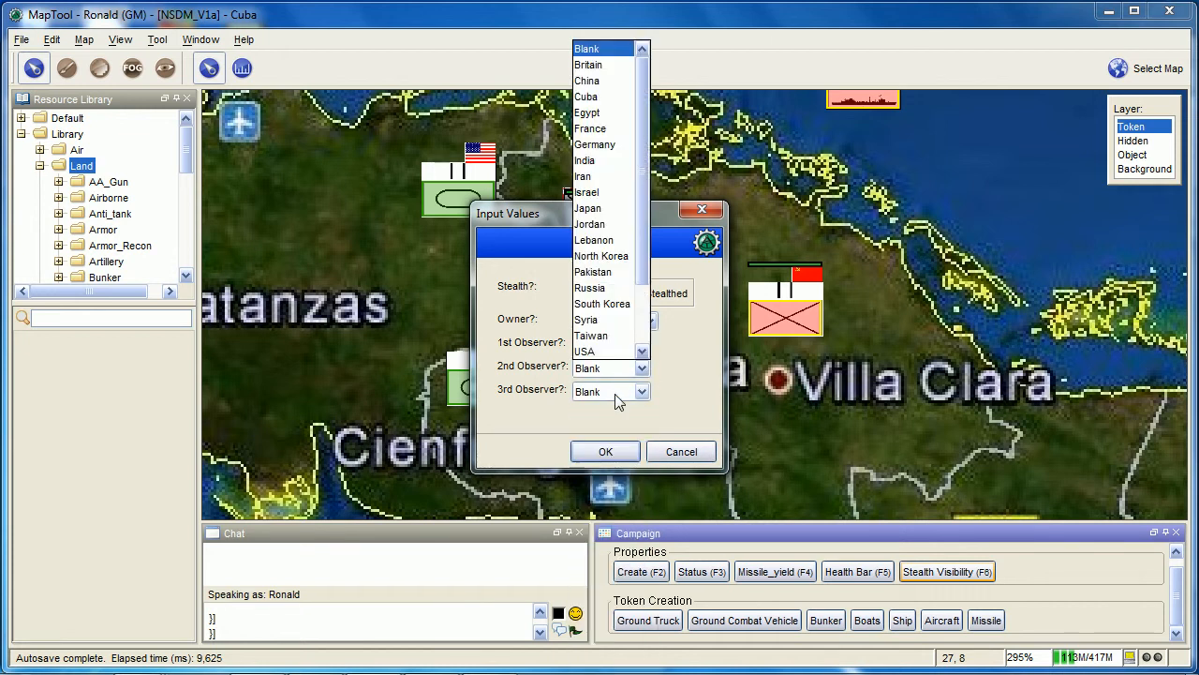
pyautogui.click(603, 304)
pyautogui.click(613, 393)
pyautogui.click(599, 231)
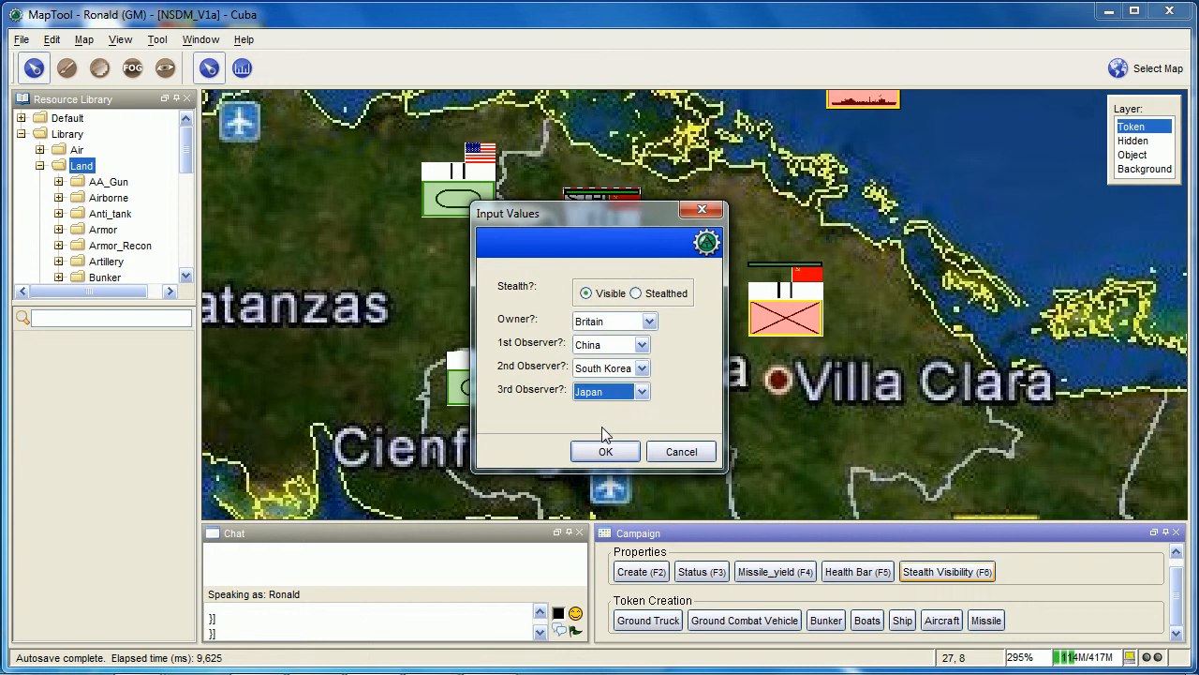
pyautogui.click(606, 452)
# Review the ownership list of the British-flagged Infantry_III 1 token
pyautogui.rightClick(611, 240)
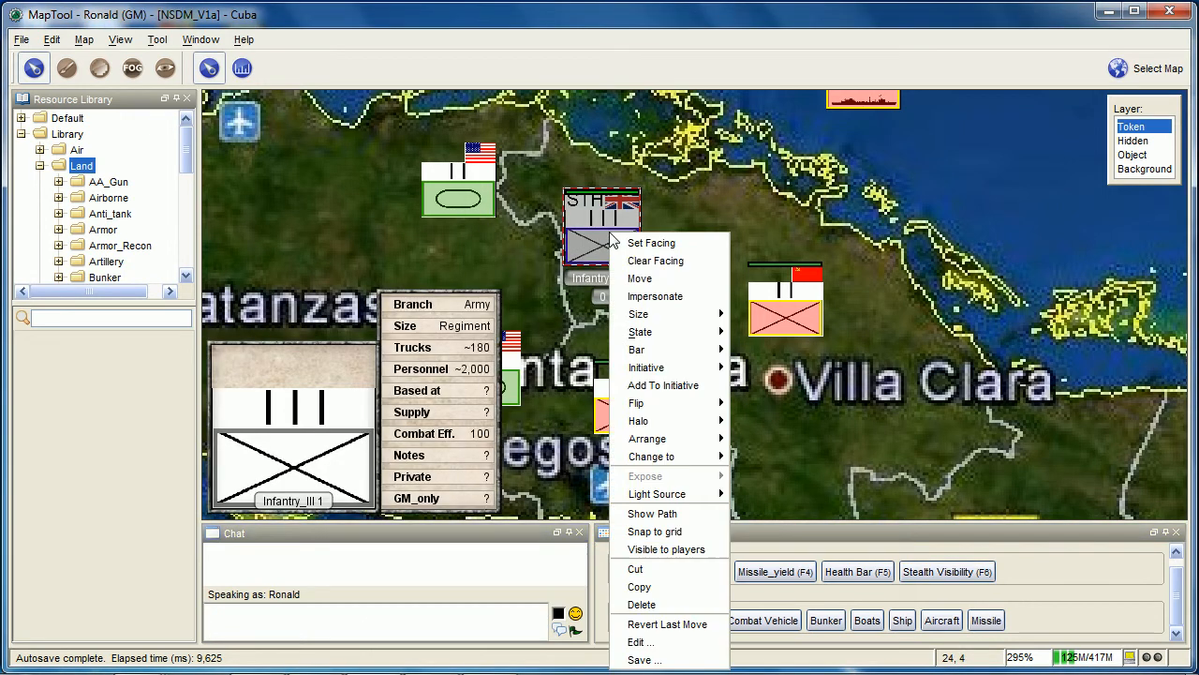
pyautogui.click(641, 642)
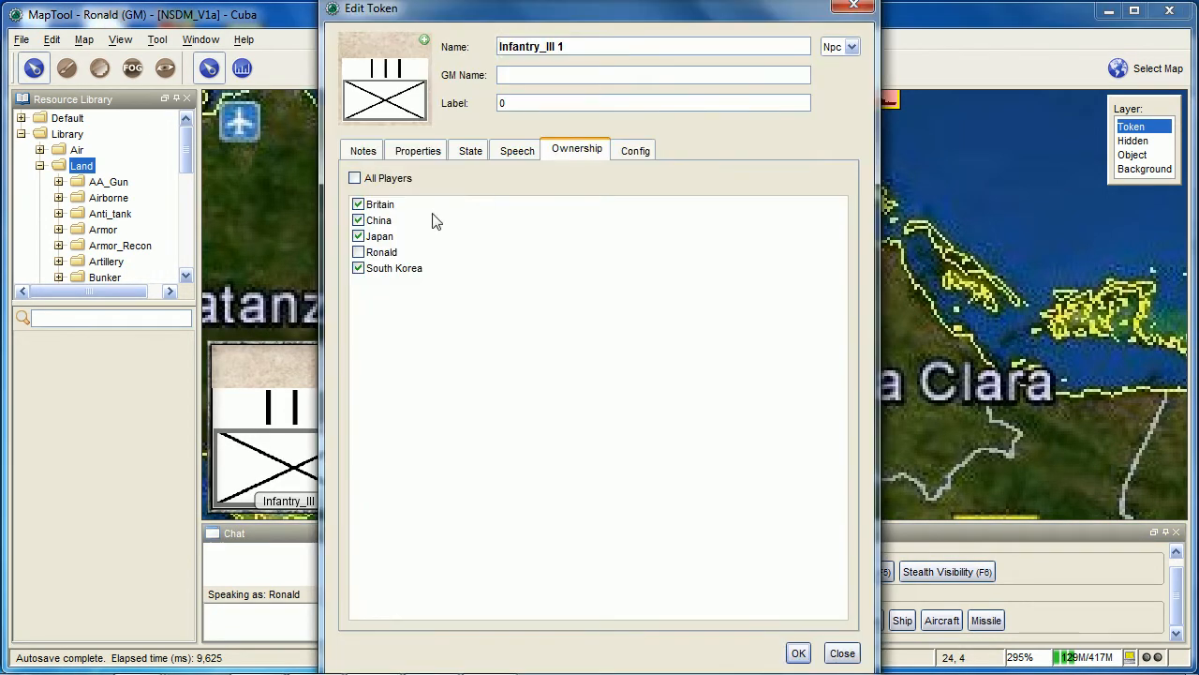
pyautogui.click(799, 653)
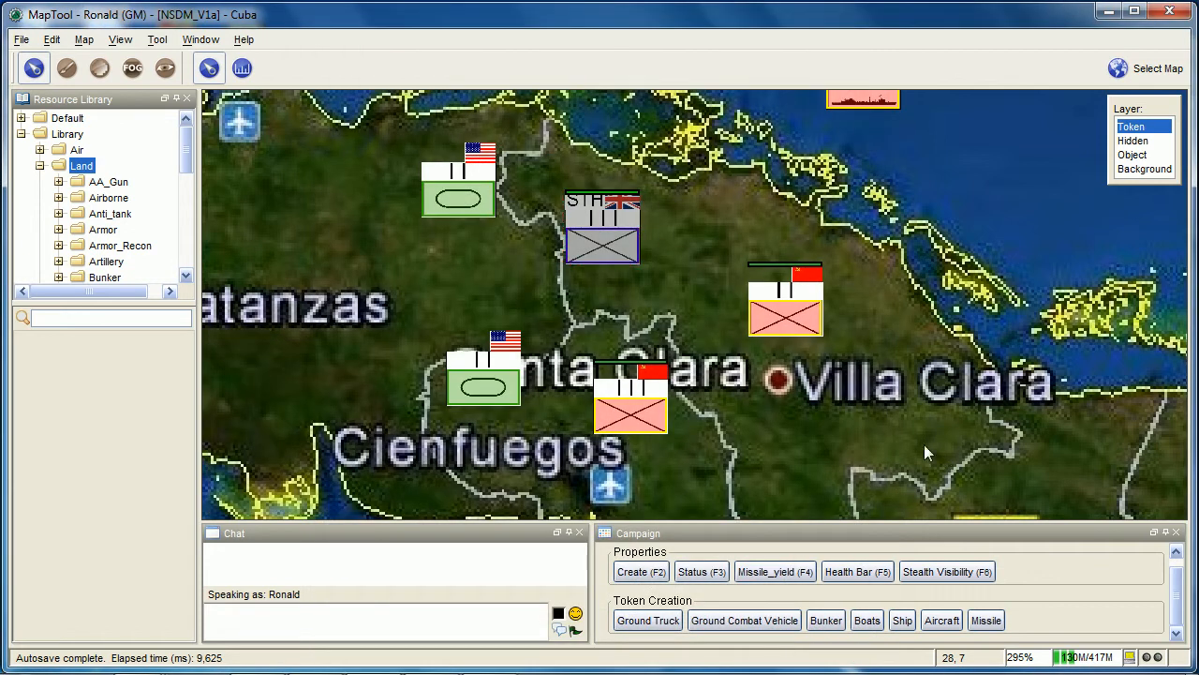
pyautogui.scroll(-3, 912, 481)
pyautogui.scroll(1, 1110, 599)
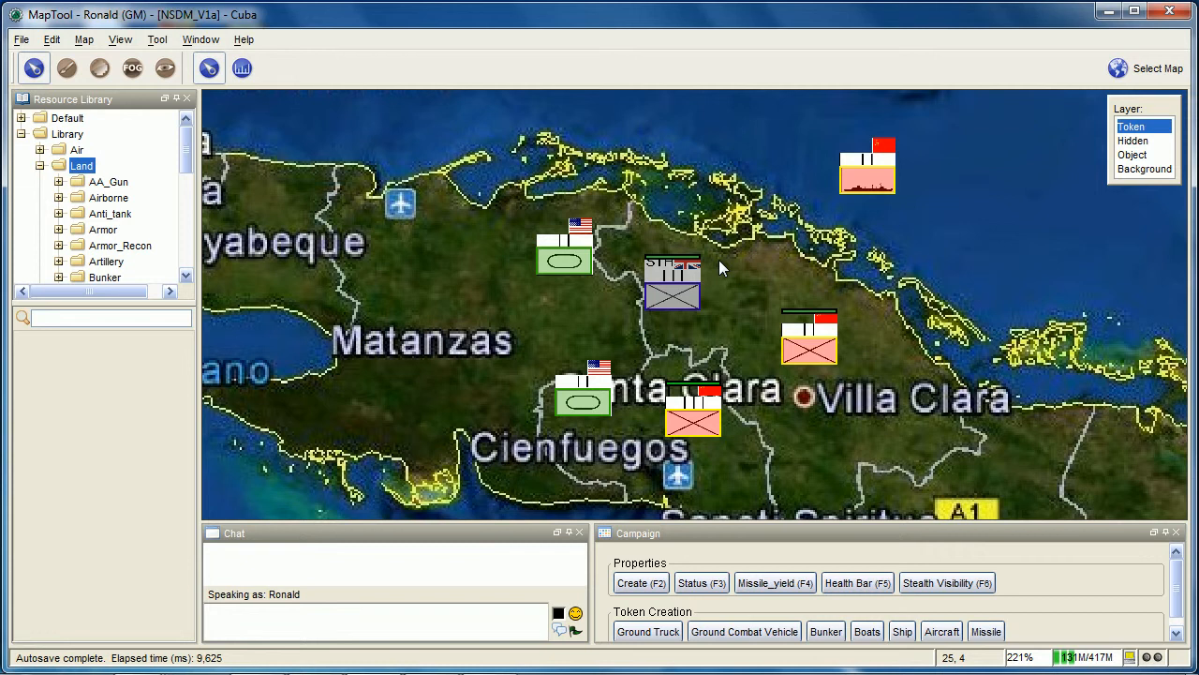
pyautogui.scroll(1, 749, 311)
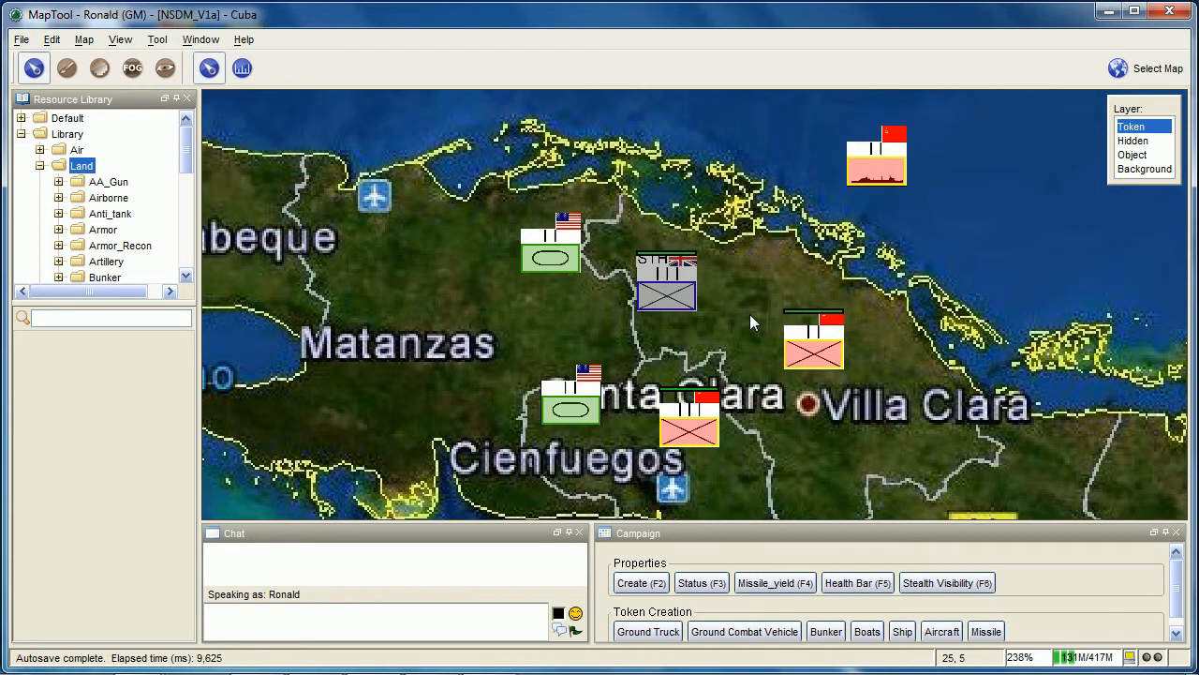